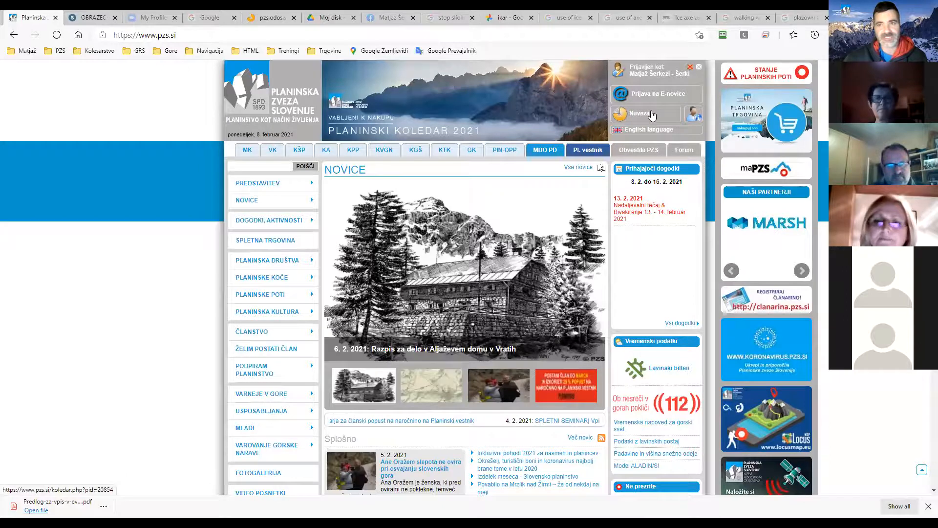
Open the Naveza portal from pzs.si in a new tab and sign in with the saved login.
click(651, 114)
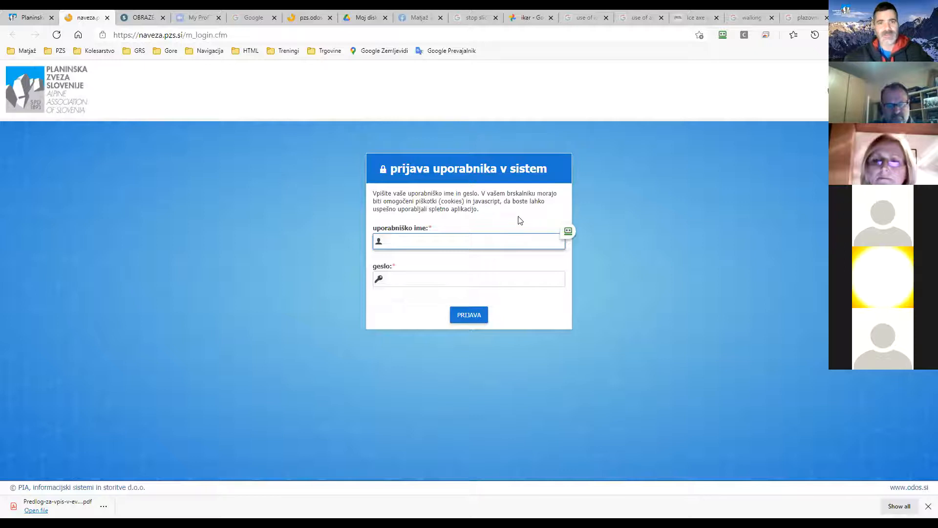
click(562, 232)
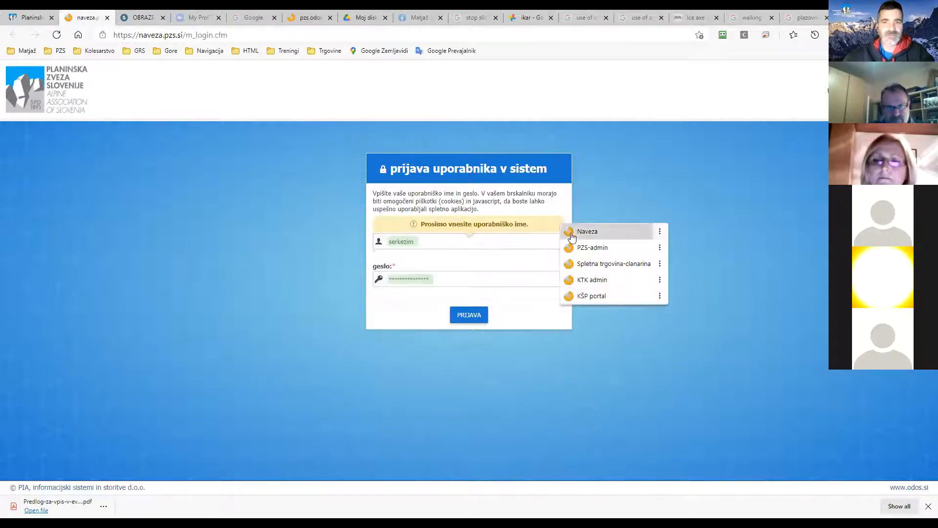
click(588, 230)
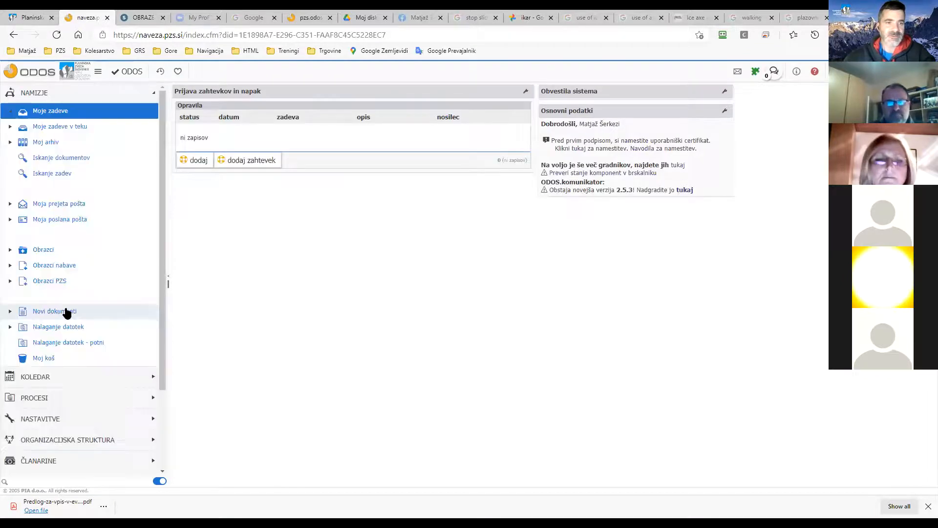
Switch to the PZS Skrbnik role and open Uporabniki društev from favourites.
click(62, 461)
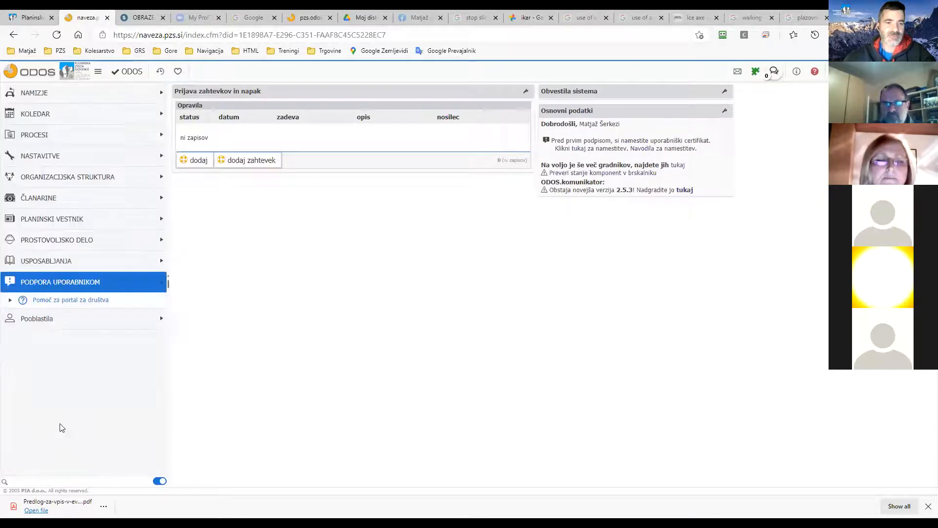
click(38, 322)
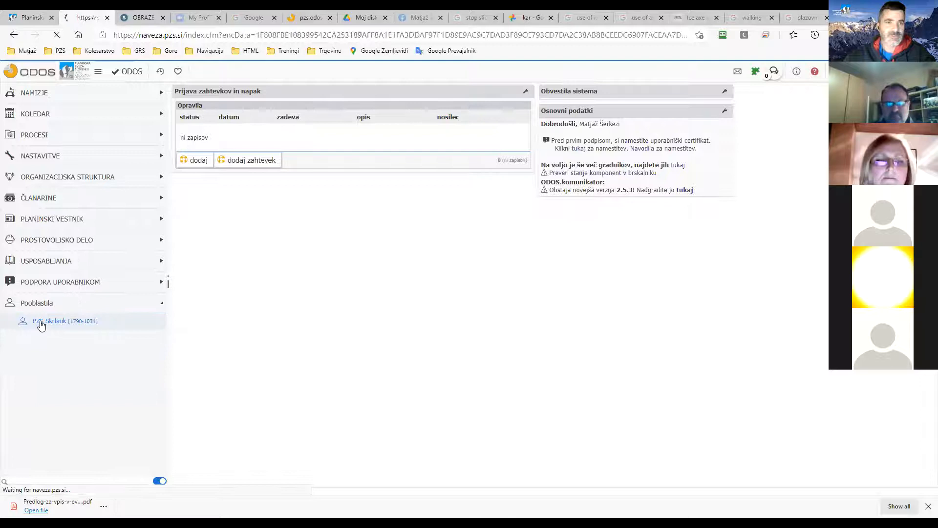
click(177, 71)
click(216, 180)
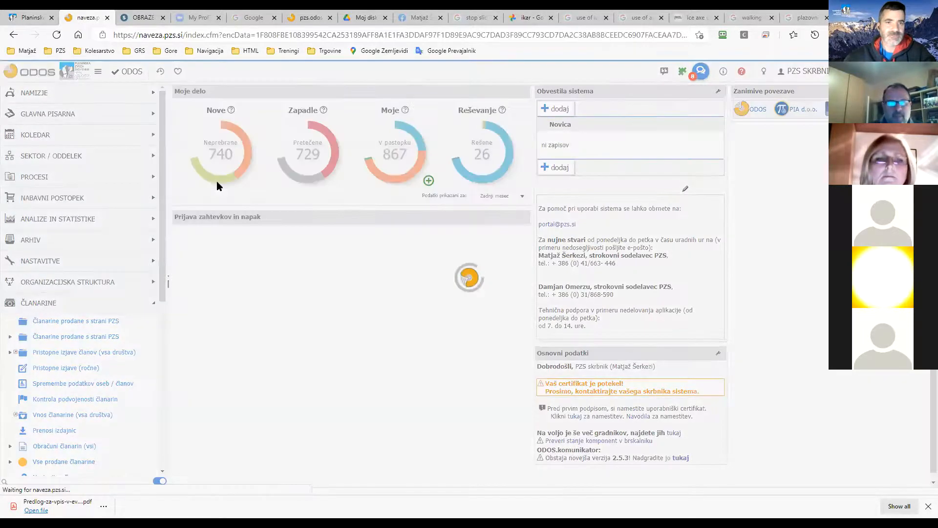
Filter club users by društvo 'kam' and continue as a Kamnik club user.
double_click(277, 159)
text(kamnik)
key(Return)
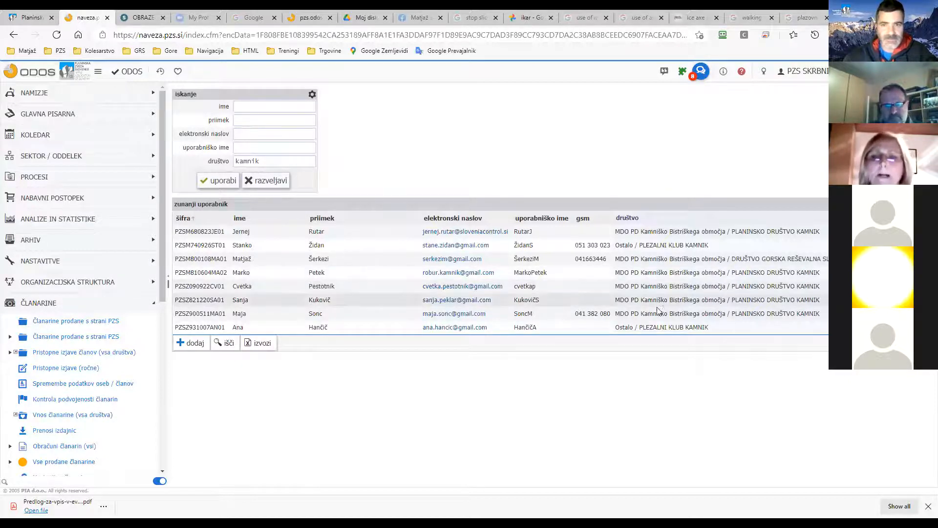
click(317, 273)
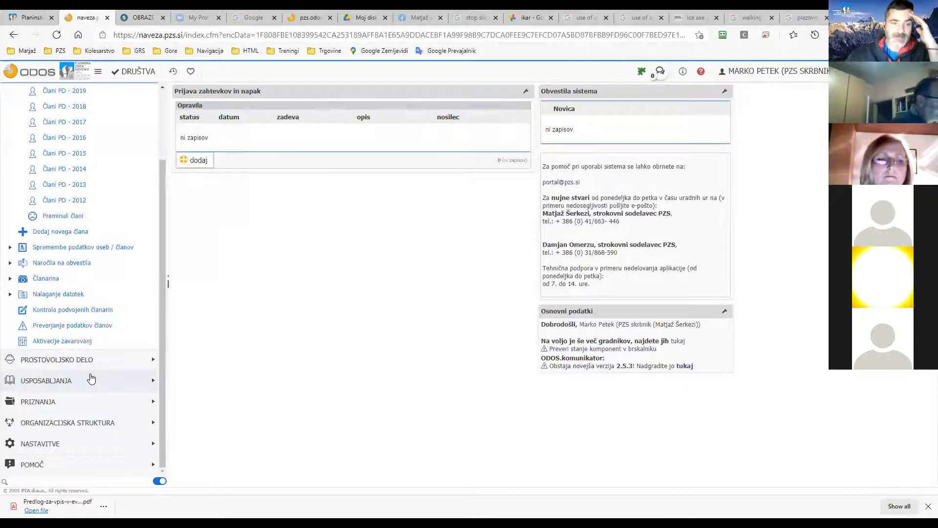
Open Usposabljanja > Registracije and clear the registration search filter.
click(90, 378)
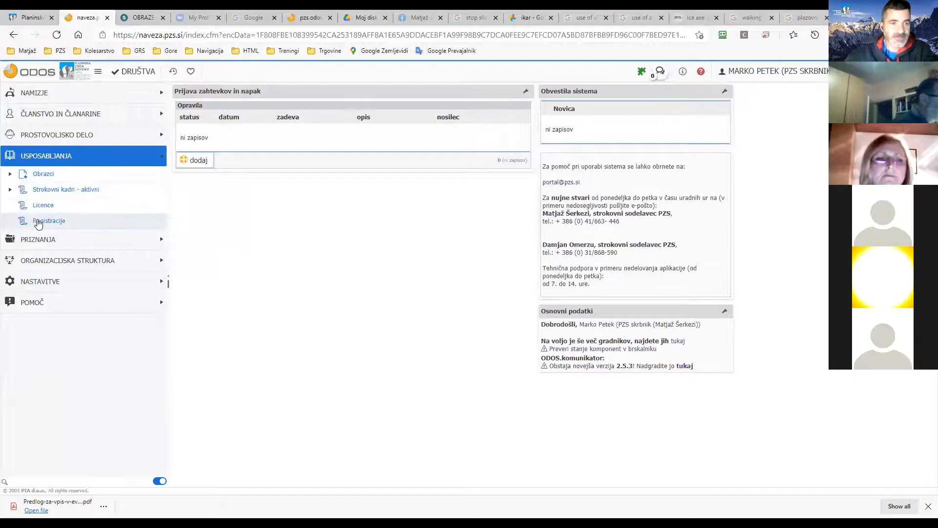
click(37, 221)
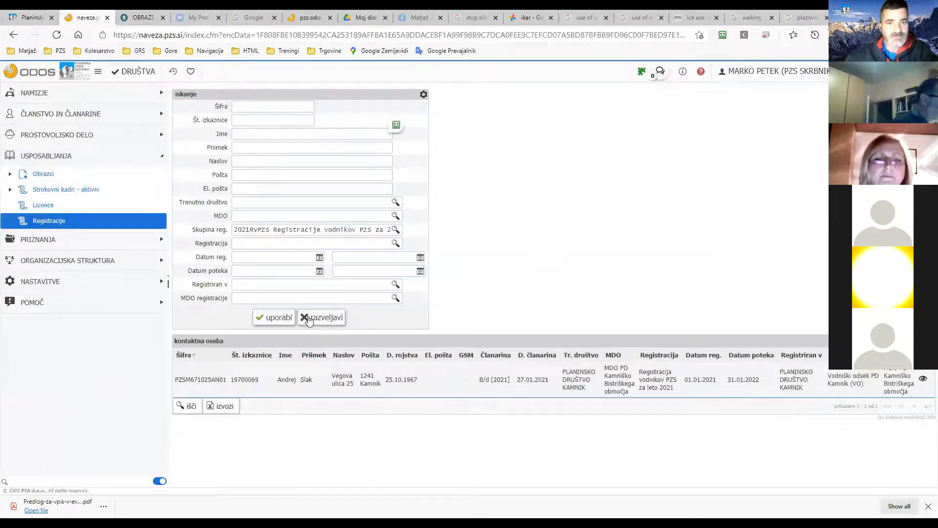
click(313, 319)
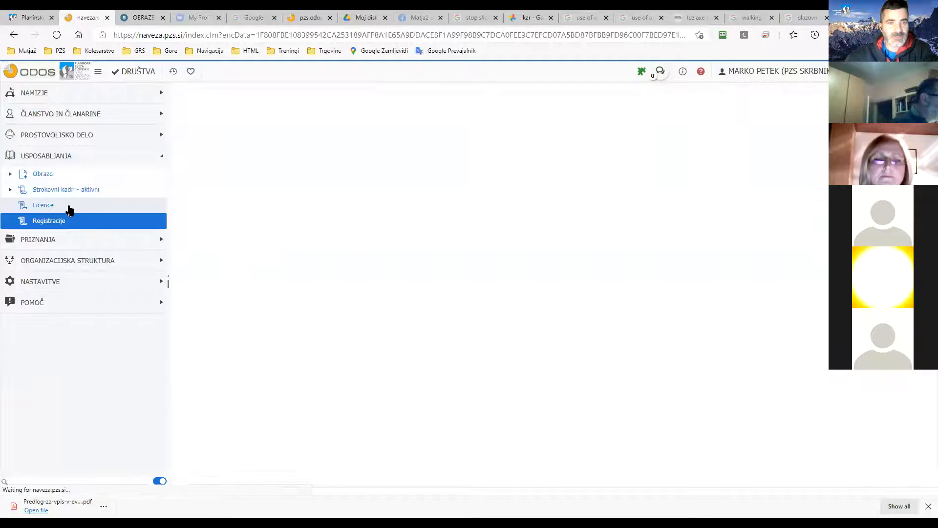
View the club's Licence list, then the active professional staff records with the surname filter cleared.
click(64, 201)
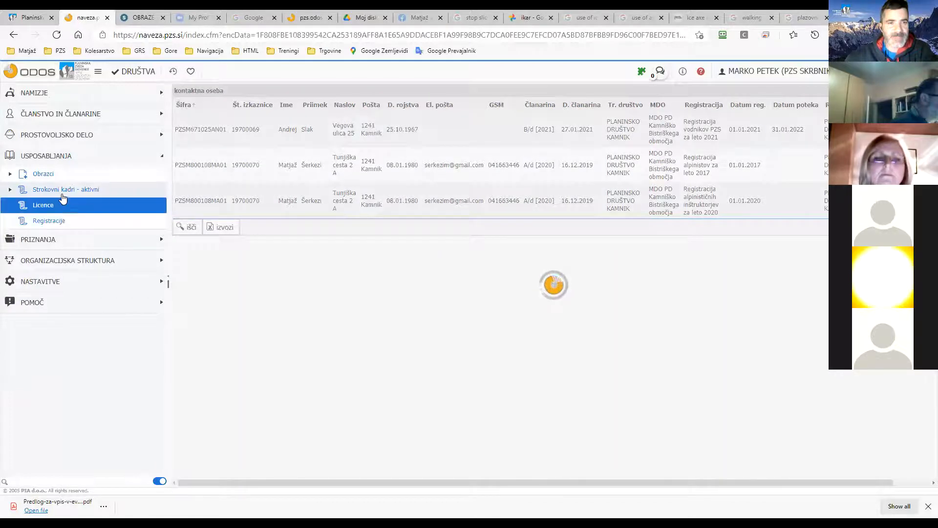
click(57, 191)
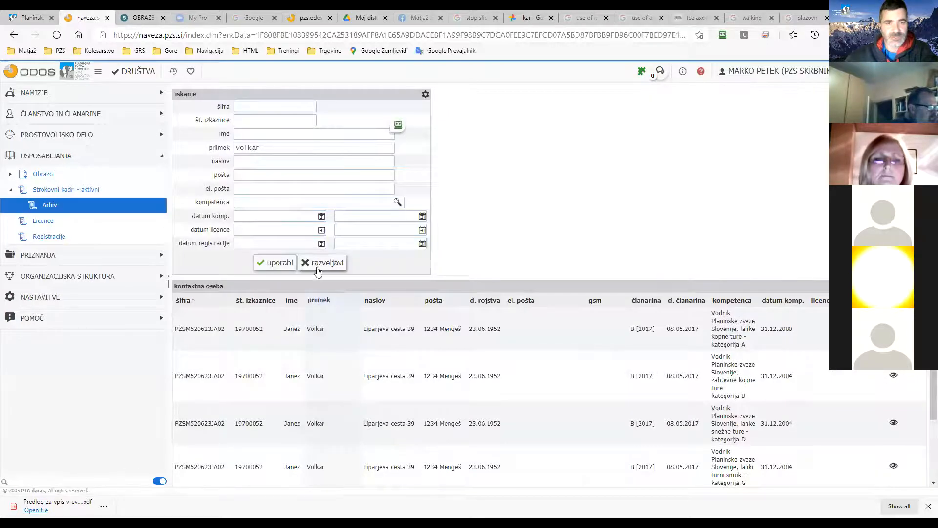
click(320, 264)
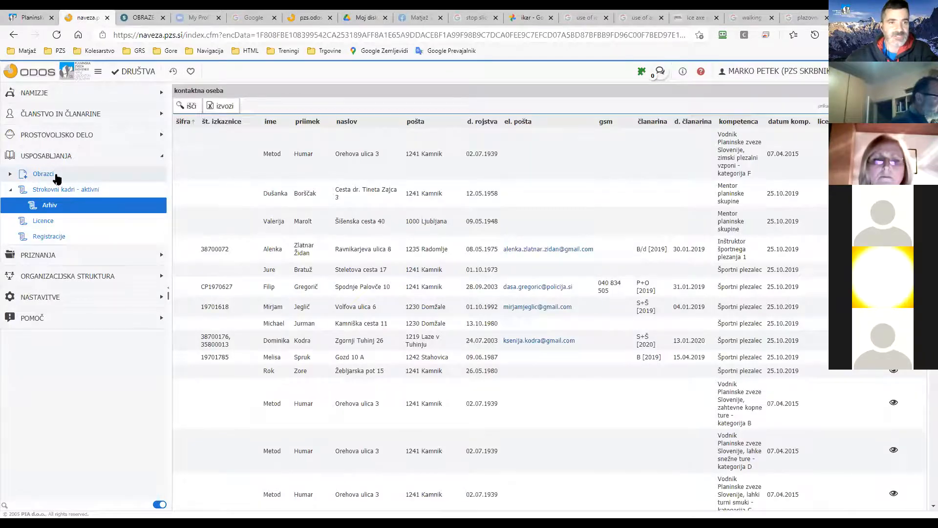
Under Obrazci, open Registracija vodnikov PZS and start a new guide registration case.
click(44, 174)
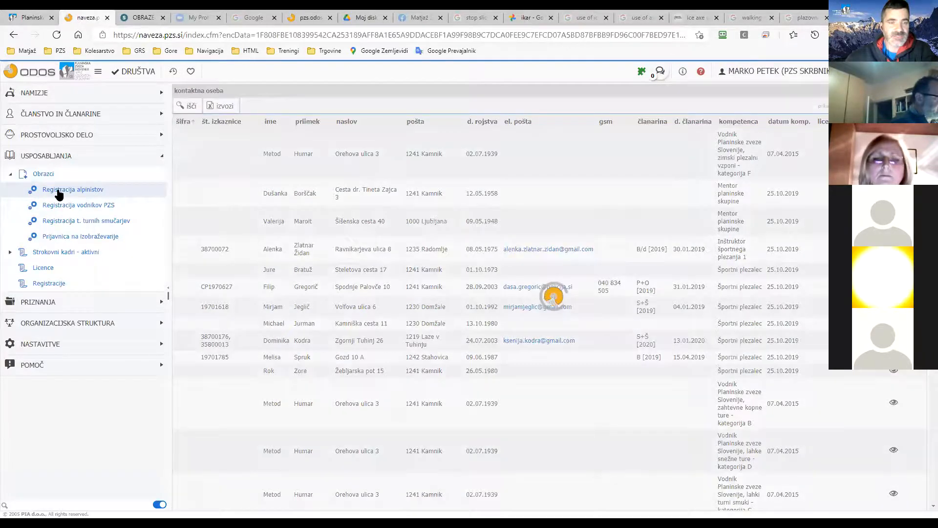
click(57, 191)
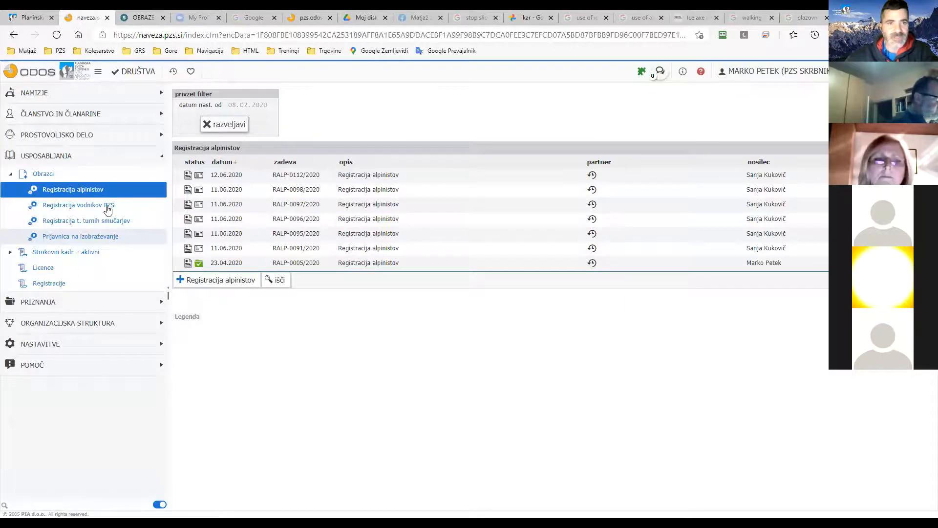
click(100, 212)
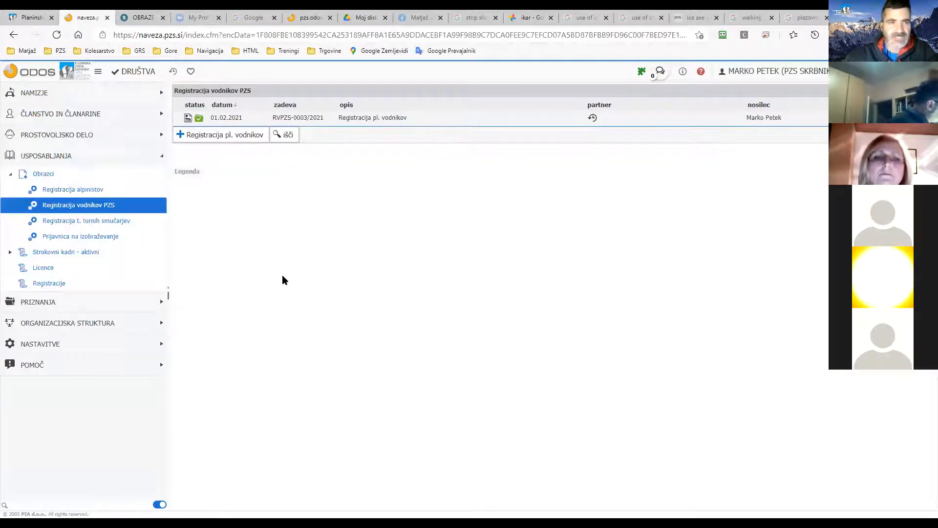
click(235, 141)
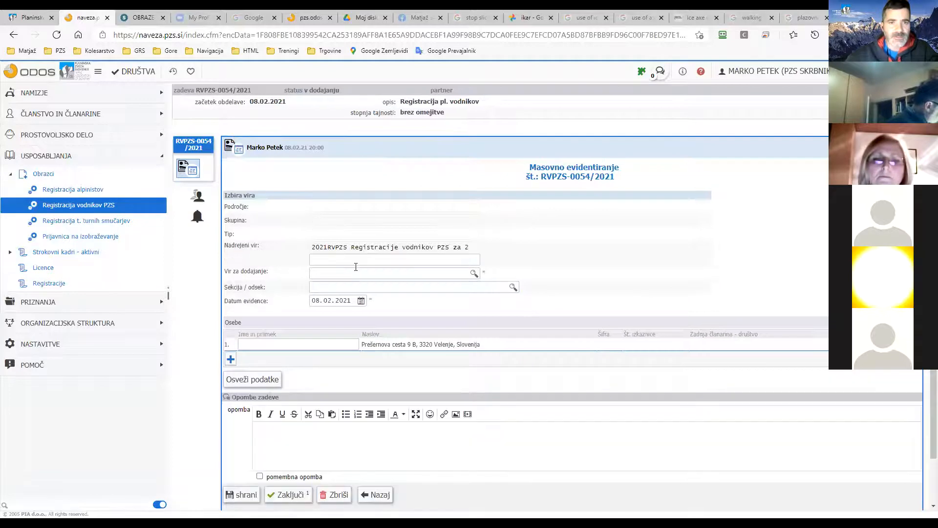
Set the source to 2021REGVPZS and the section to Vodniški odsek PD Kamnik (VO).
scroll(345, 223, down, 1)
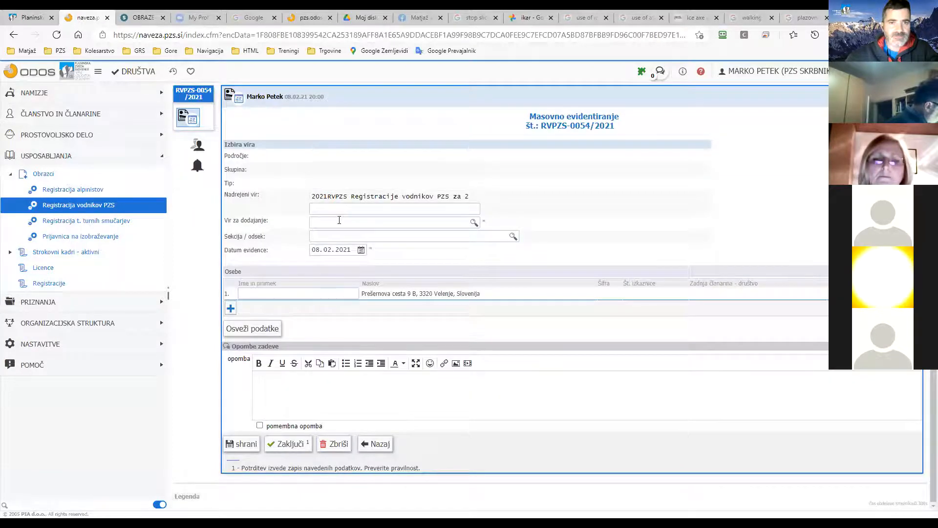
click(339, 220)
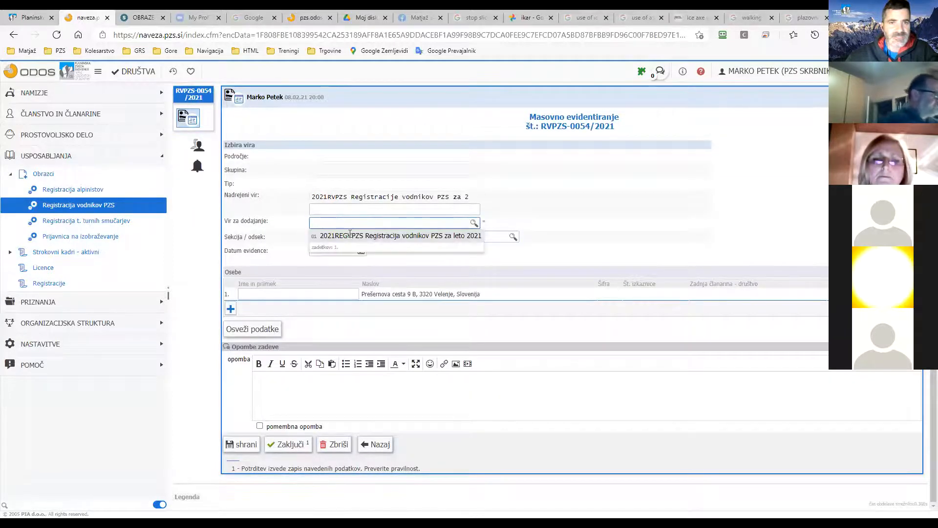
click(381, 235)
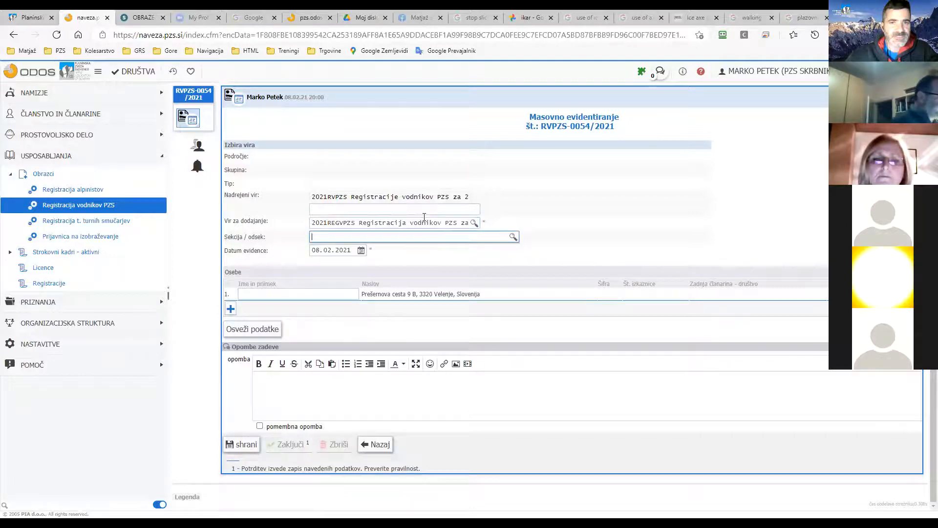
click(351, 241)
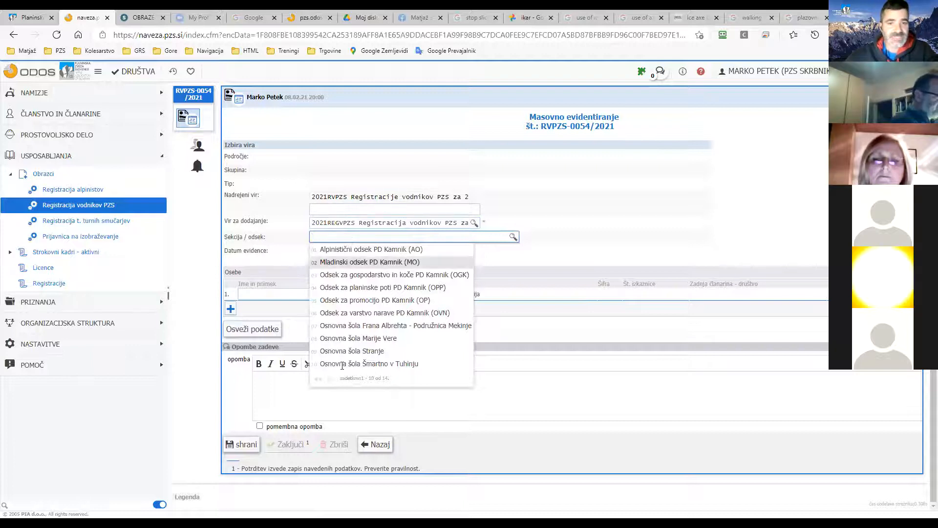
click(330, 377)
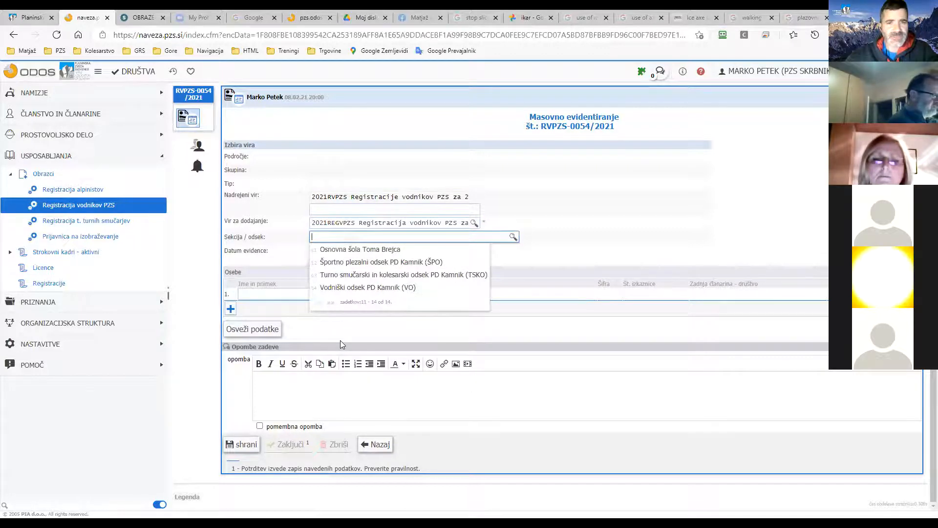
click(354, 287)
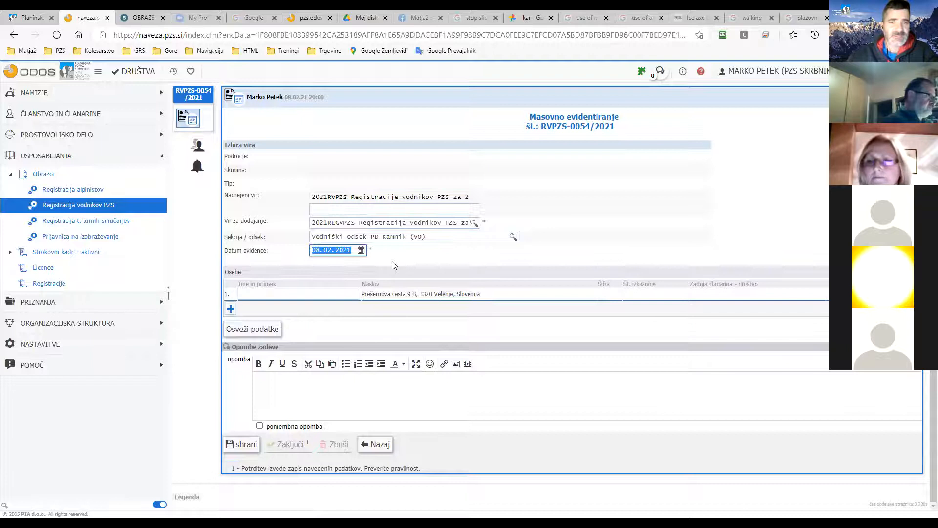
Change the evidence date to 01.01.2021.
click(485, 224)
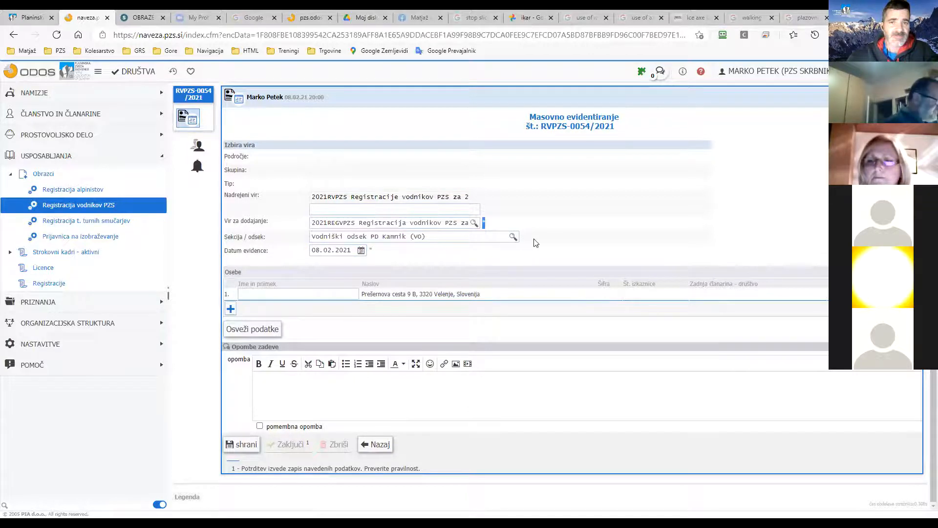
click(341, 251)
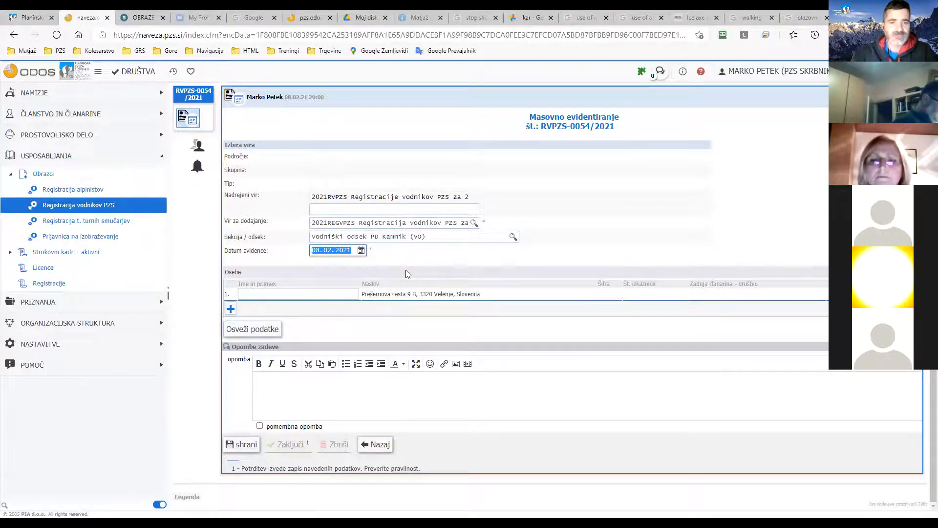
text(0101)
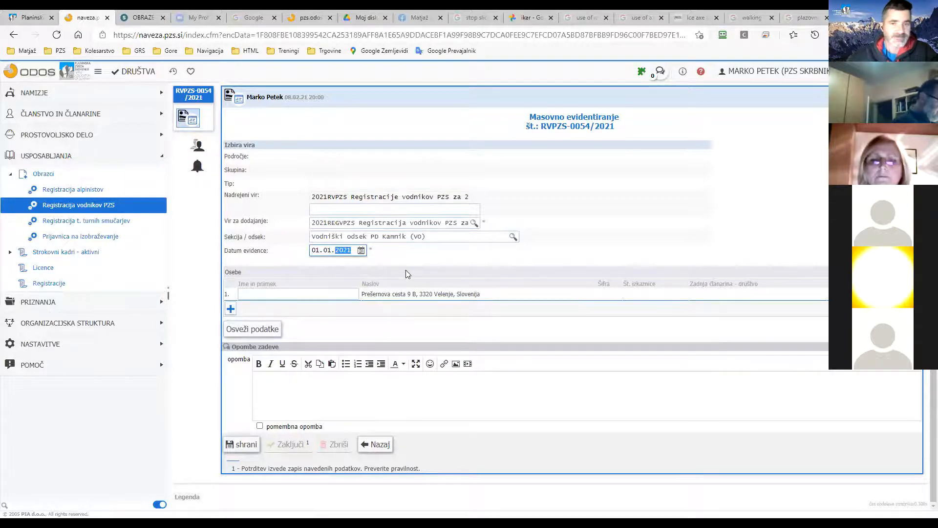
click(404, 258)
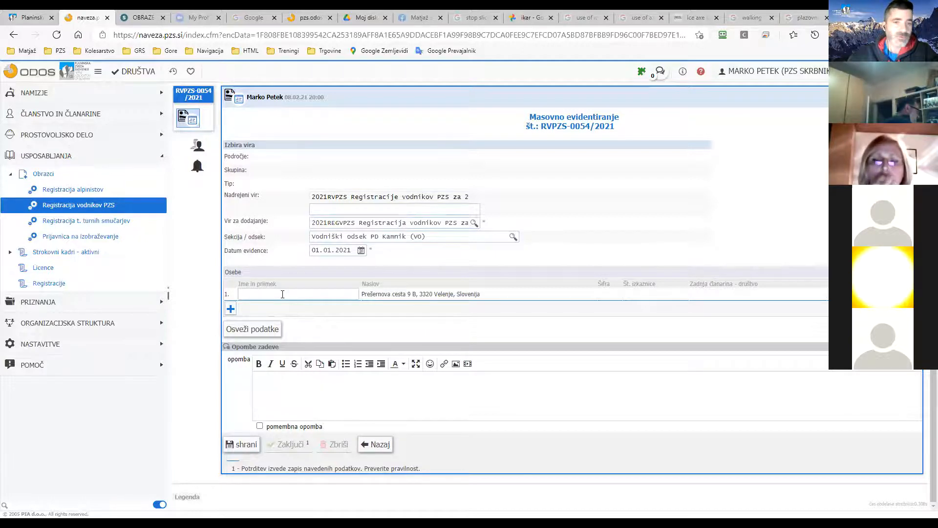
click(231, 310)
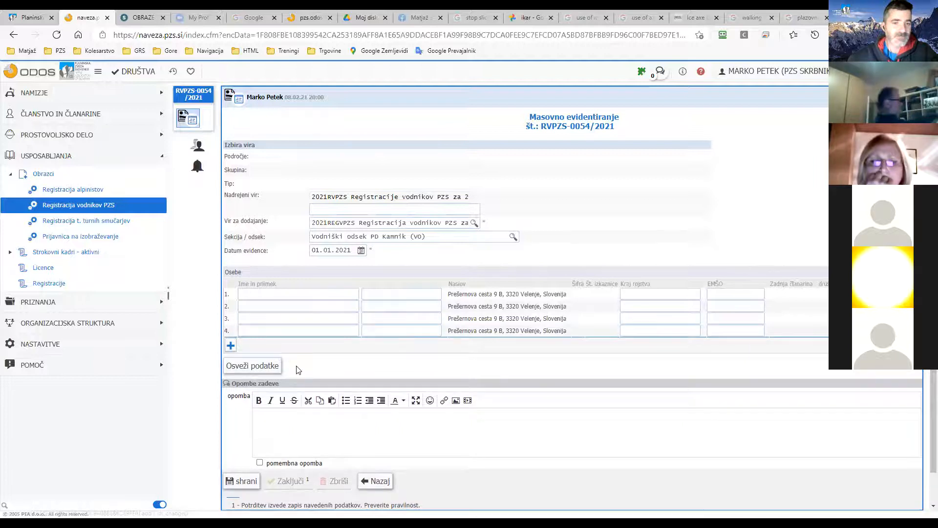
click(244, 476)
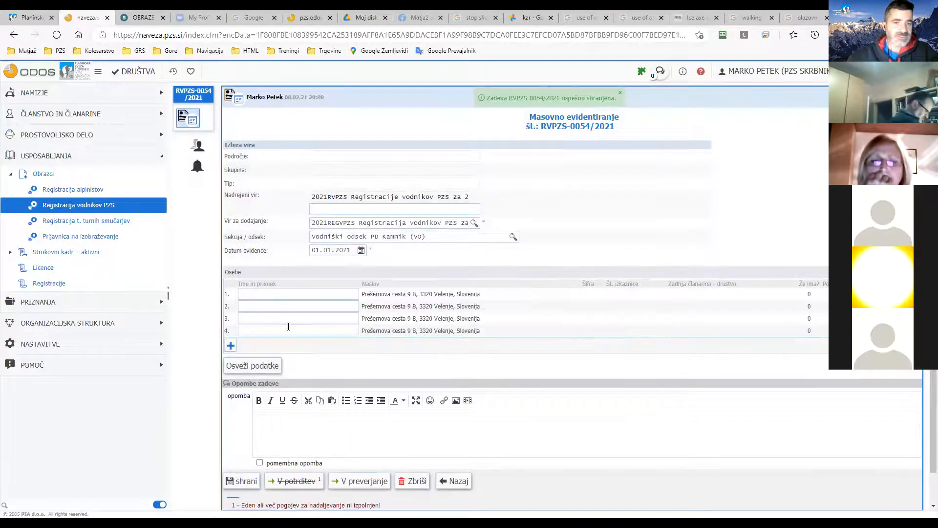
click(285, 294)
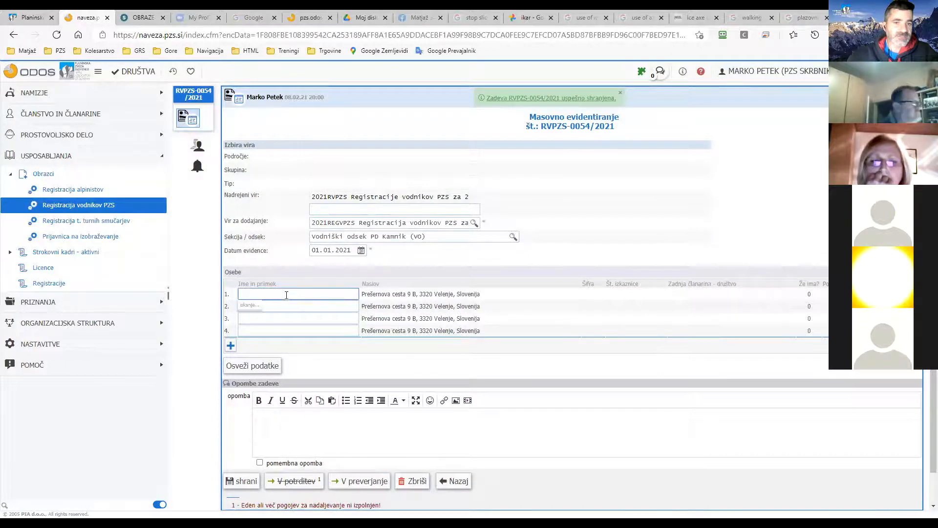
click(300, 279)
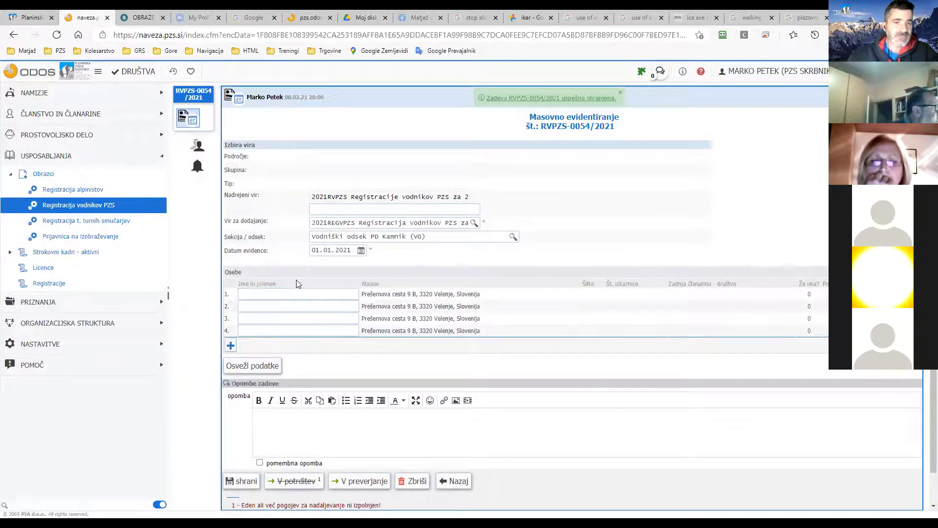
Add more person rows until the Osebe table reaches nine rows.
click(230, 345)
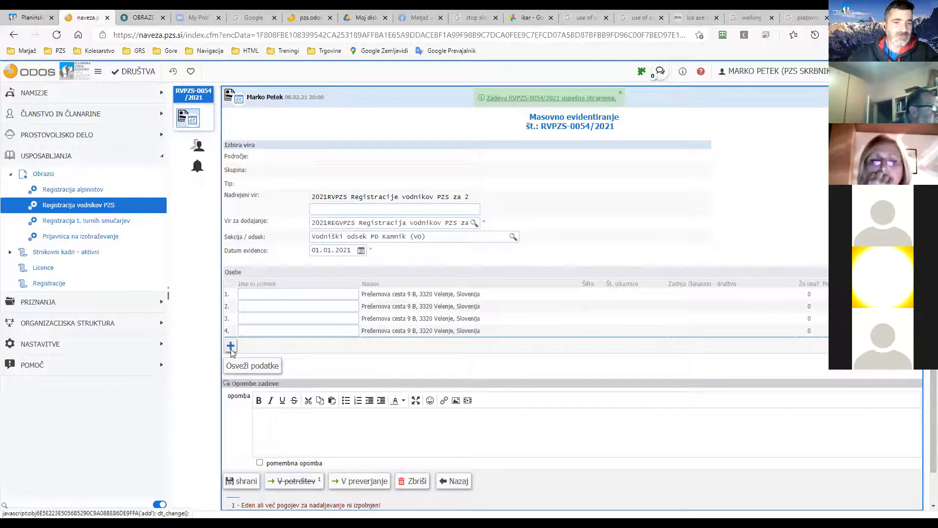
click(260, 343)
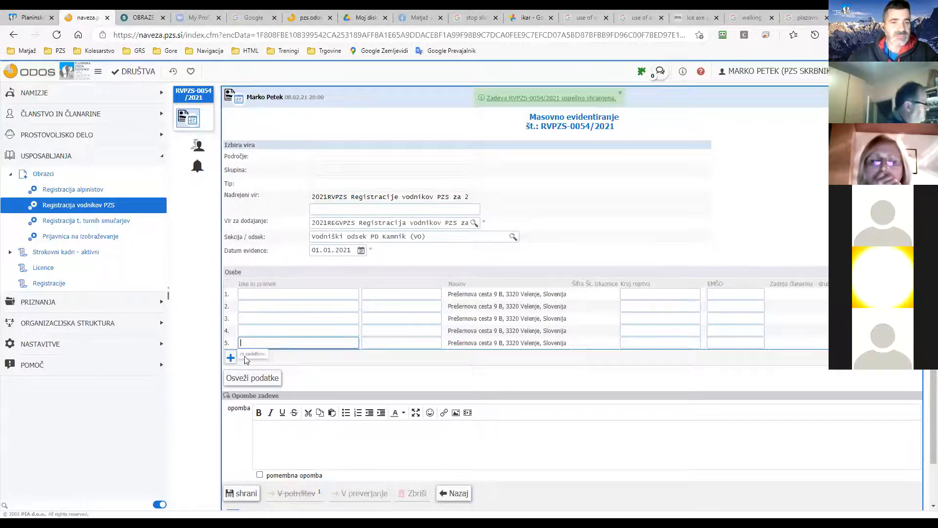
click(231, 357)
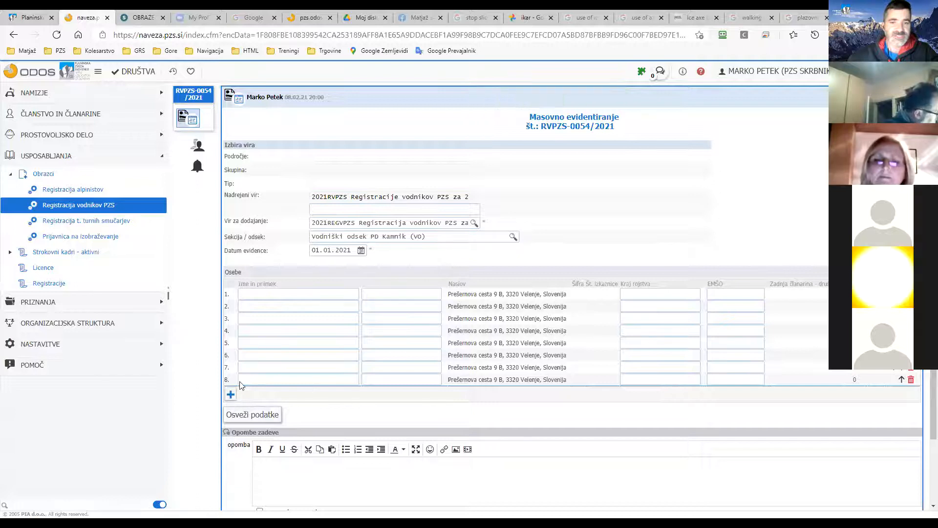
click(244, 379)
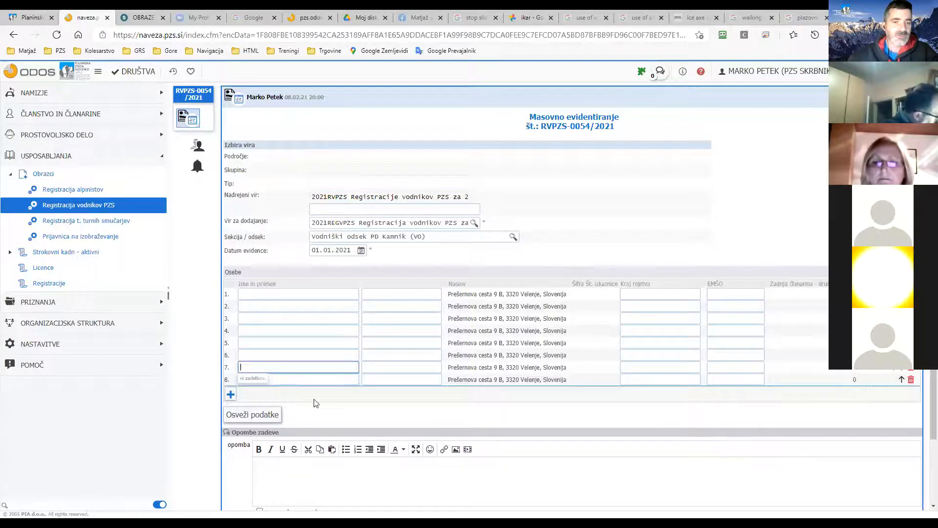
click(262, 416)
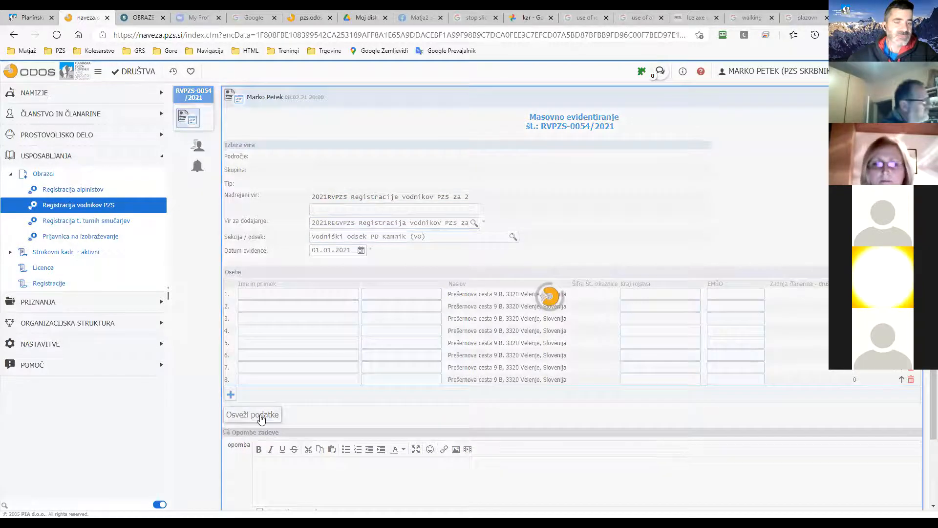
click(263, 378)
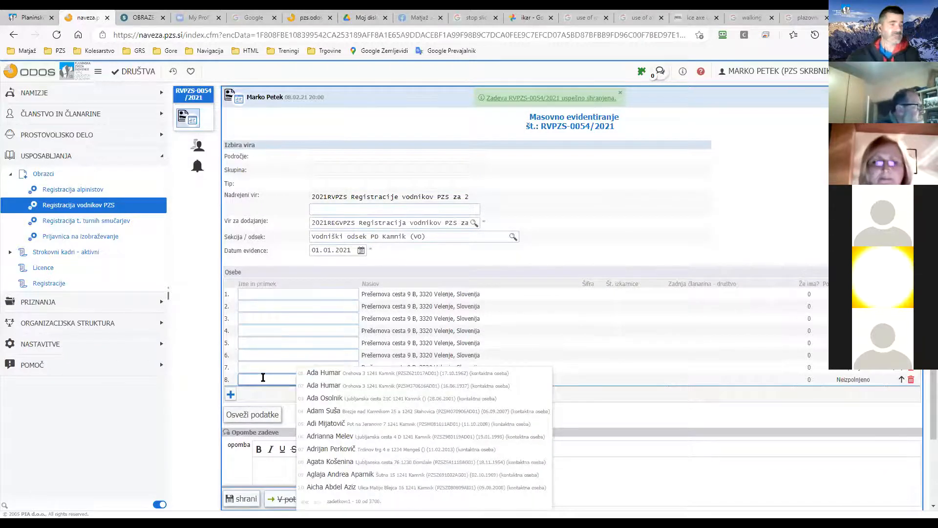
click(230, 395)
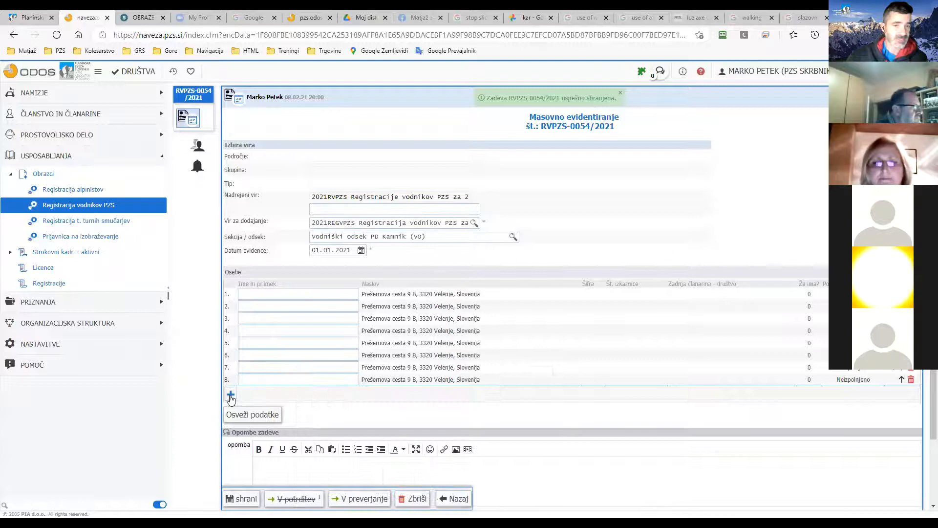
click(230, 396)
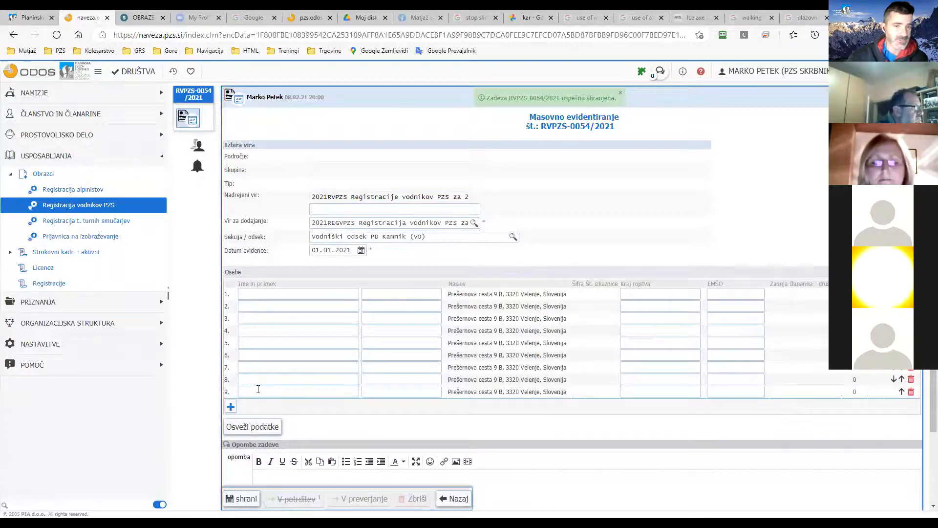
click(258, 389)
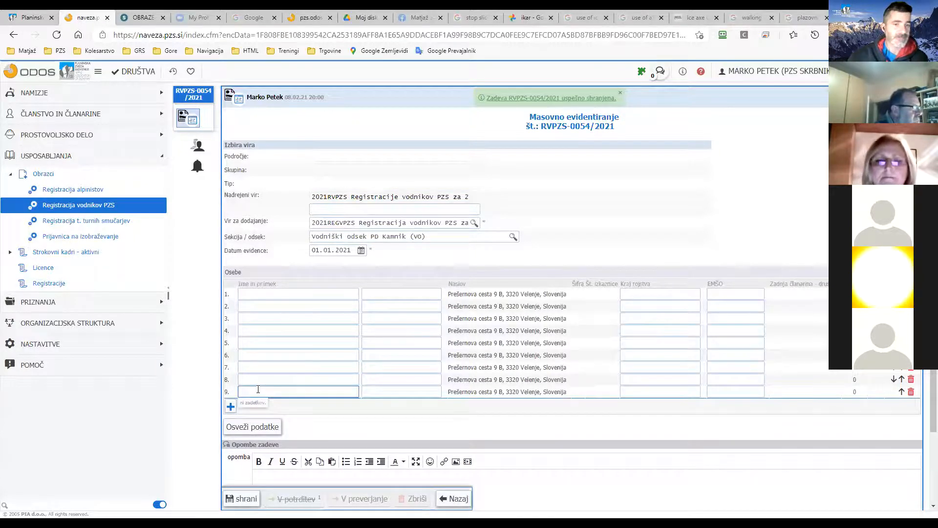
Refresh the case data and add rows ten and eleven.
click(263, 428)
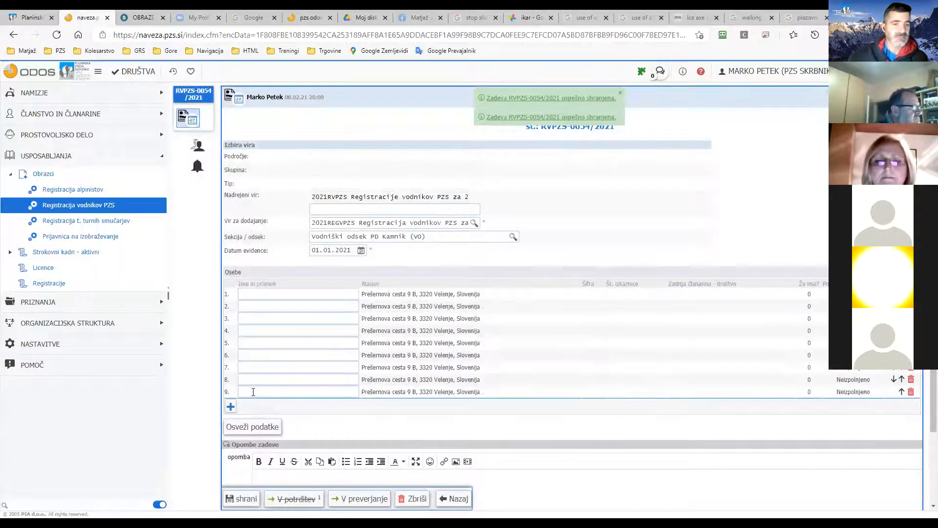
click(253, 391)
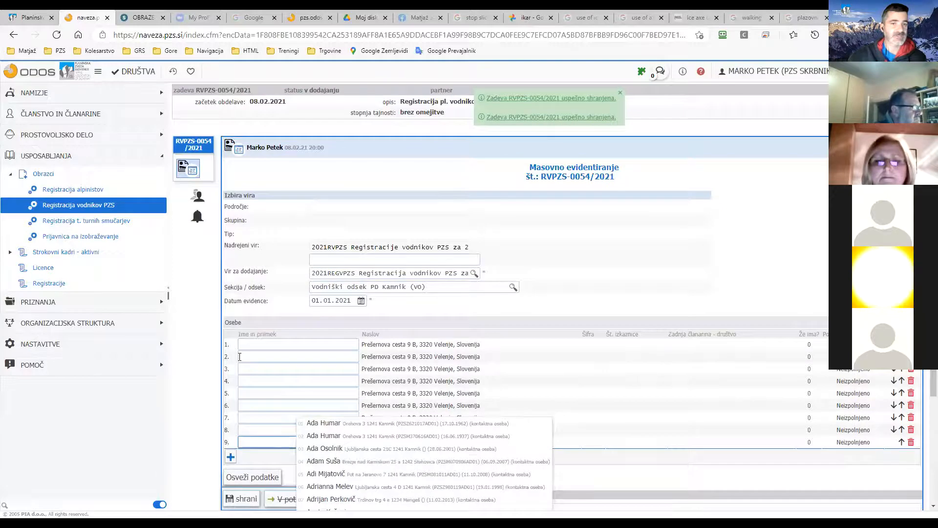
scroll(261, 329, down, 3)
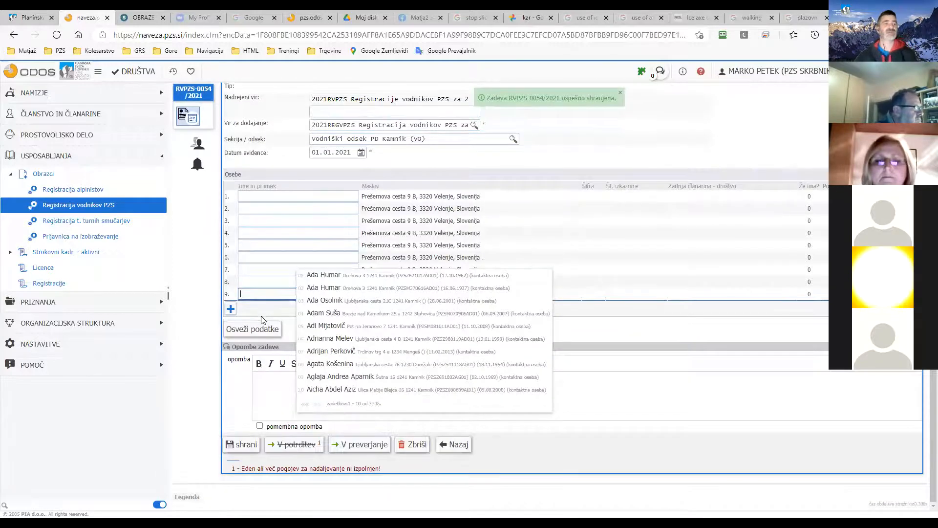
click(231, 309)
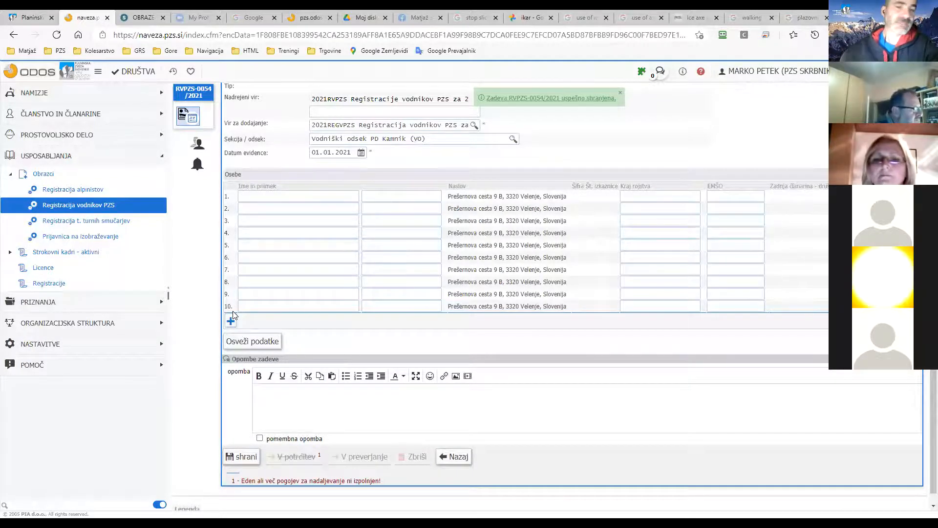
click(233, 322)
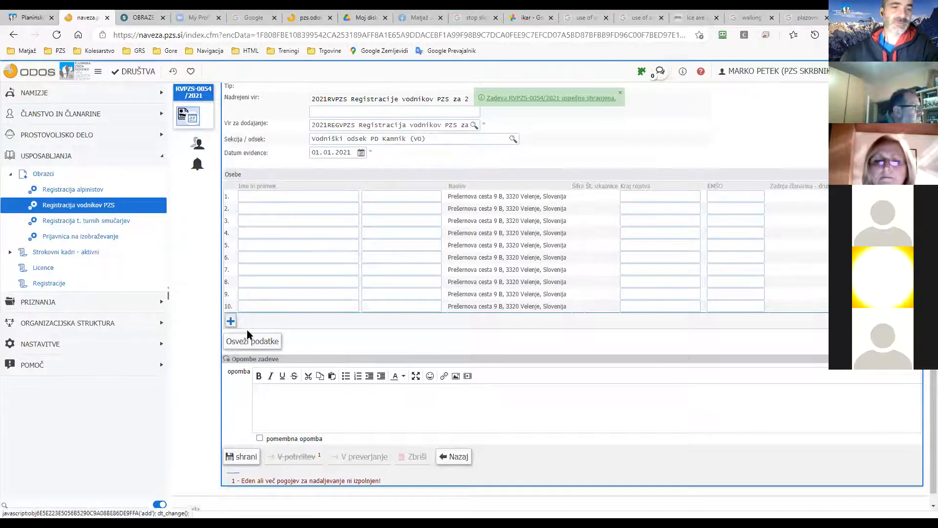
click(240, 352)
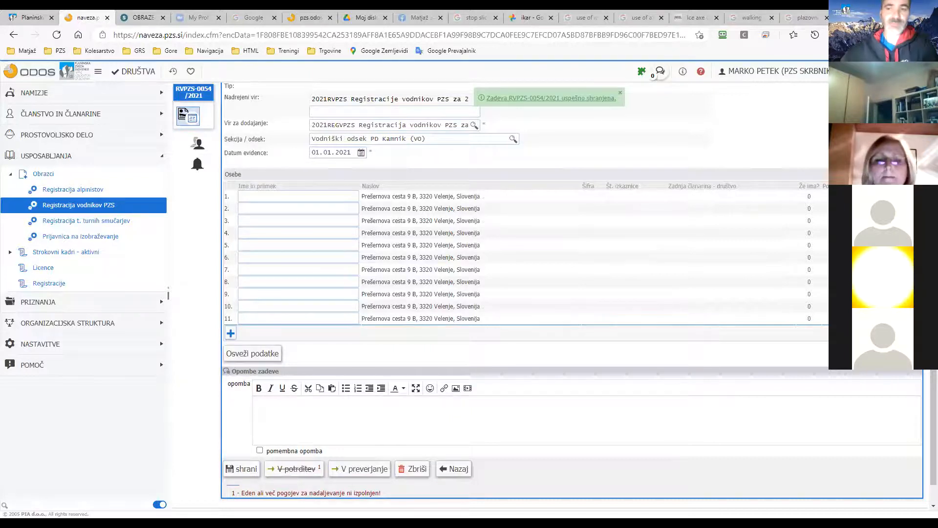
Delete empty person rows 11 and 10, confirming each deletion.
click(914, 319)
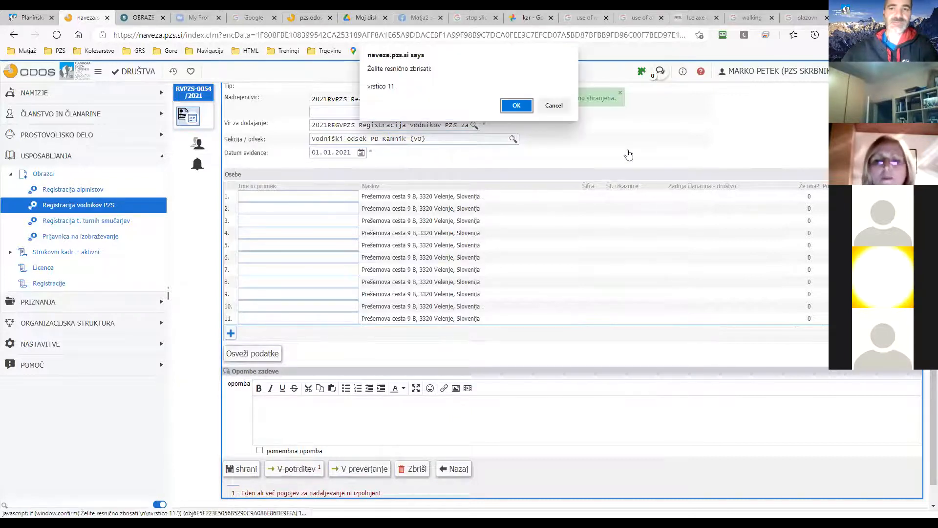
click(531, 108)
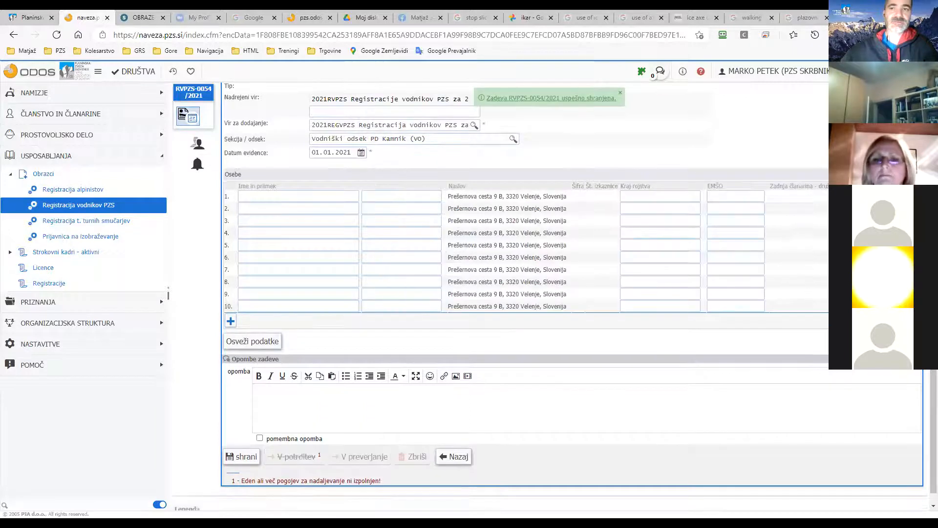
click(914, 307)
click(516, 106)
Refresh the form data and bring up the name suggestions in row 1.
click(270, 197)
click(252, 325)
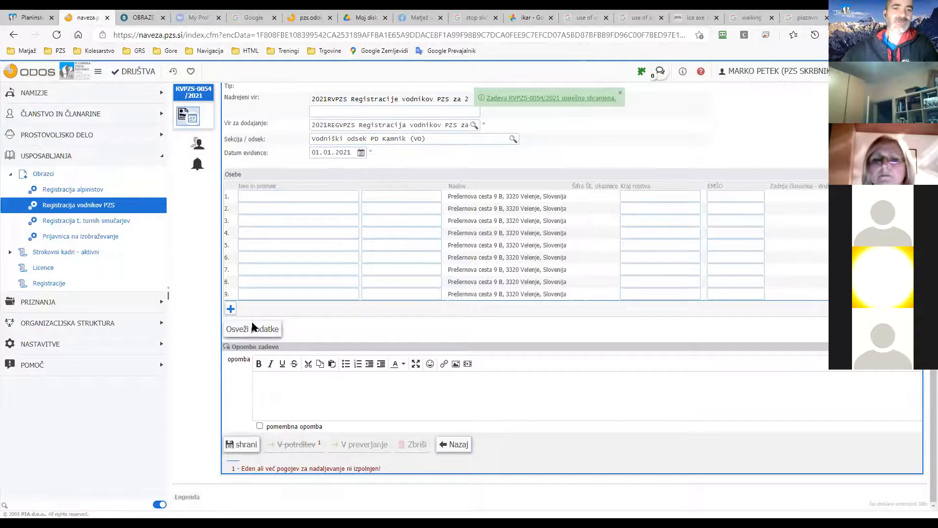
click(266, 197)
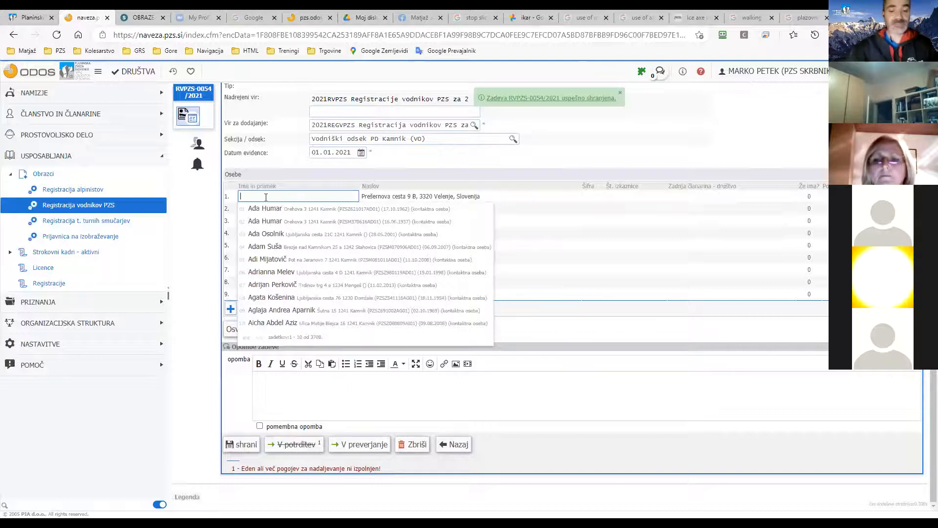
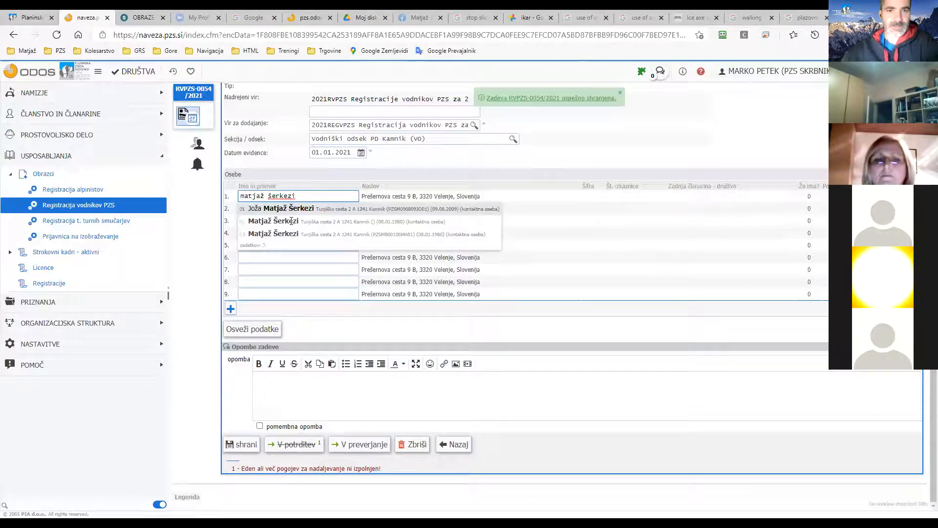
Type the first guide's name in row 1 and accept the matching Kamnik member.
key(Tab)
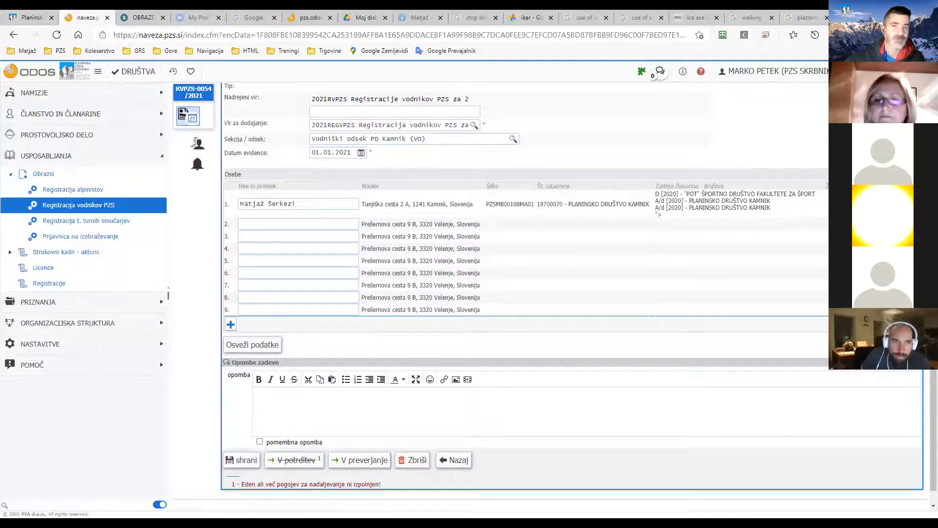
Pick a second Kamnik member for row 2 and save to load their details.
click(344, 221)
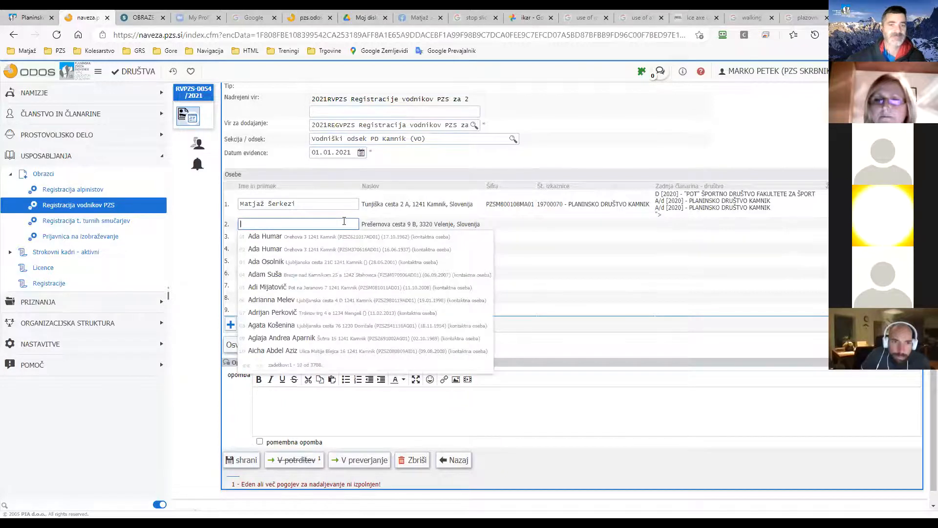
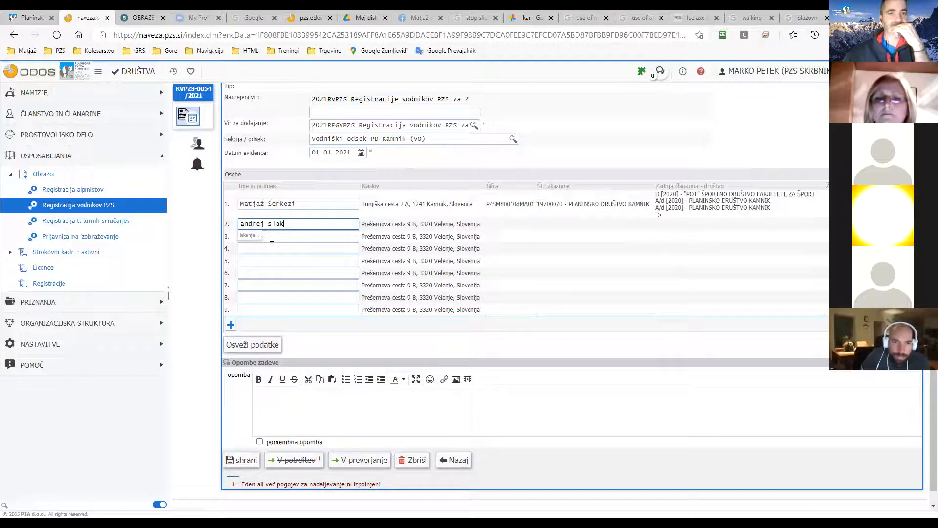
click(272, 236)
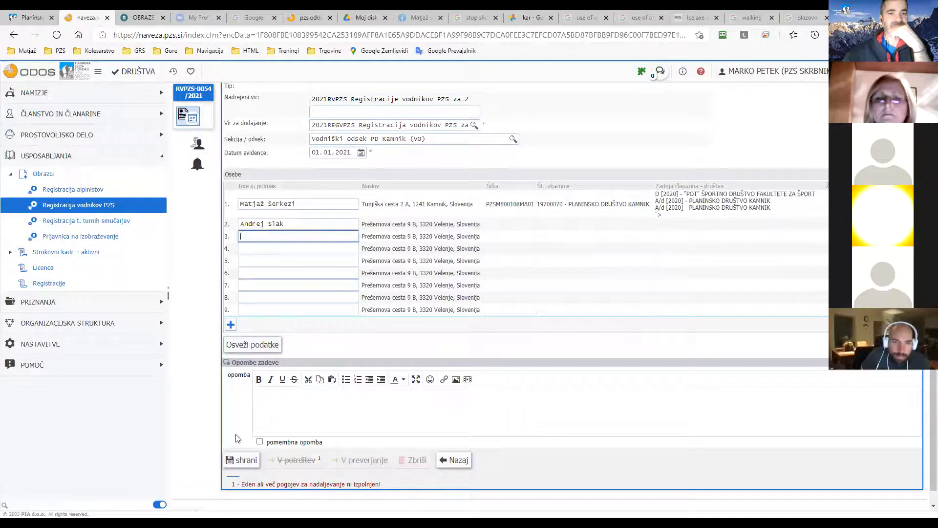
click(235, 463)
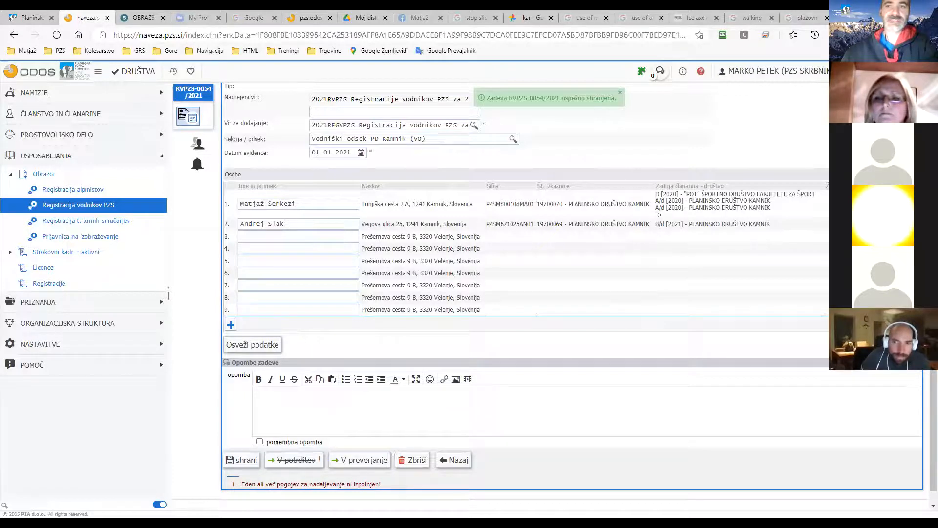
Pick a third Kamnik member for row 3, save, then delete empty row 9.
click(266, 238)
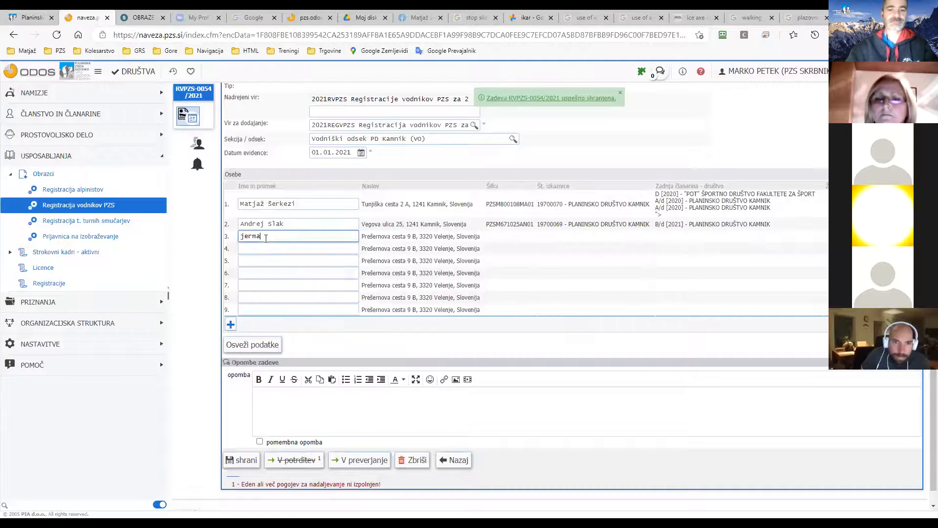
click(265, 236)
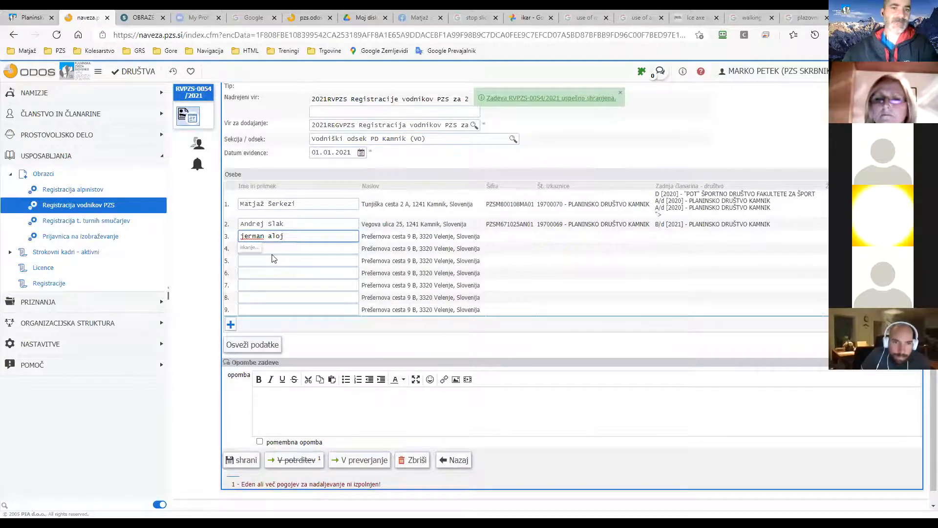
key(Return)
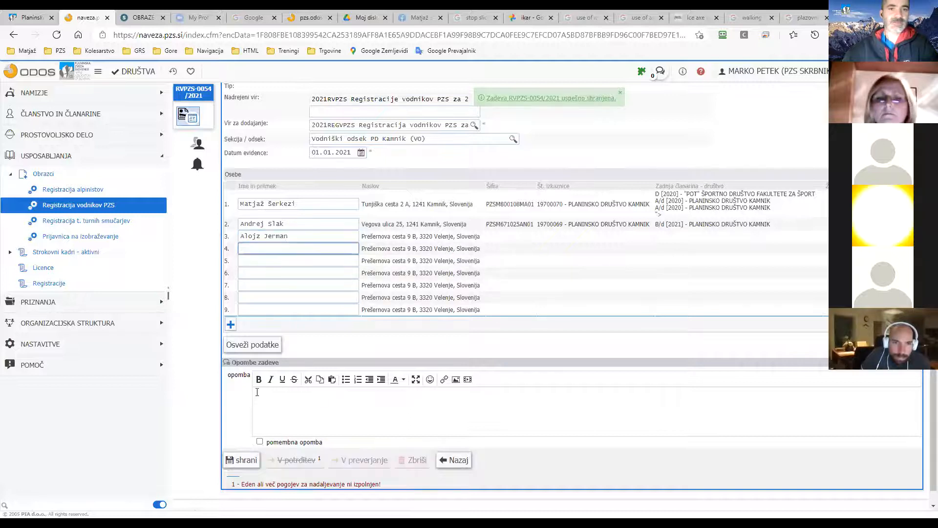
click(240, 459)
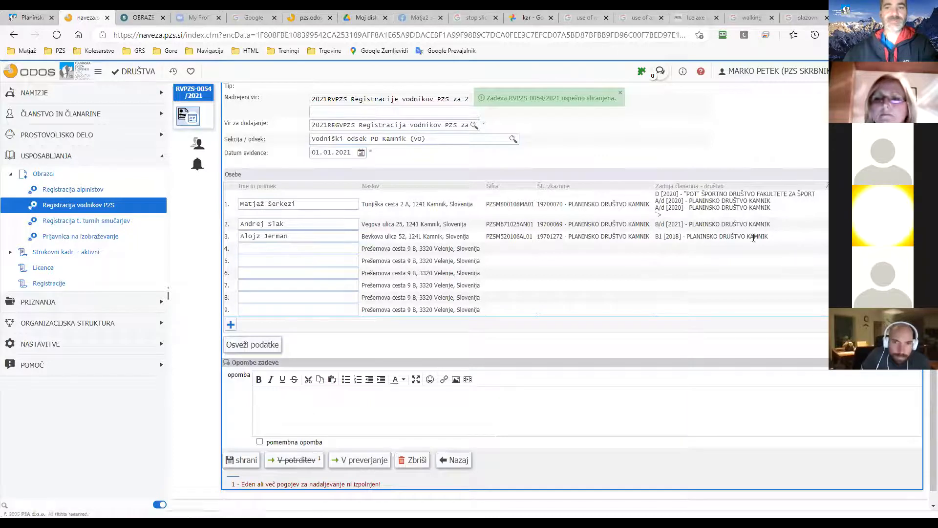
drag(658, 238, 769, 238)
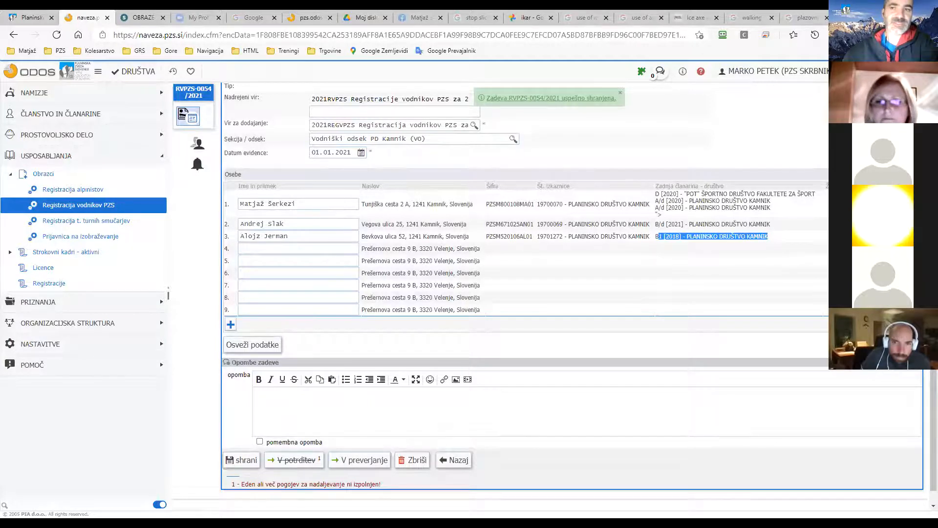
click(915, 309)
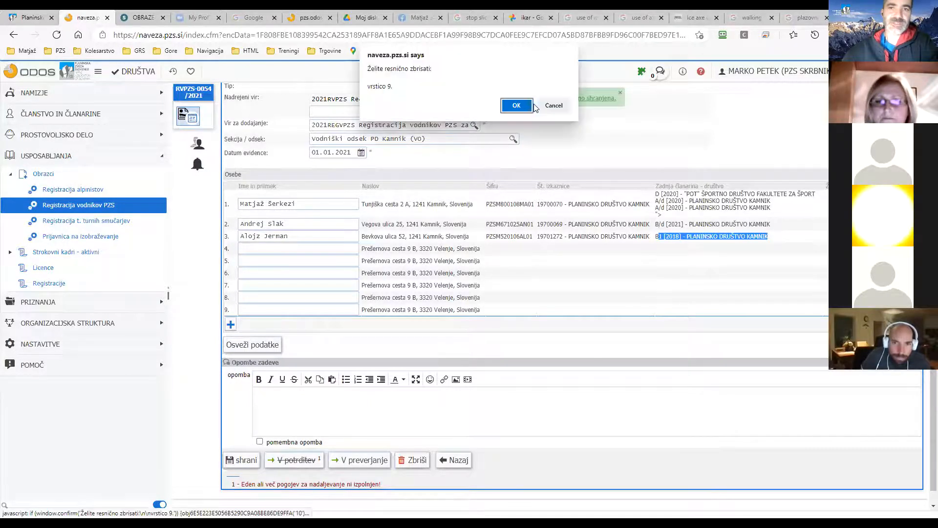
key(Return)
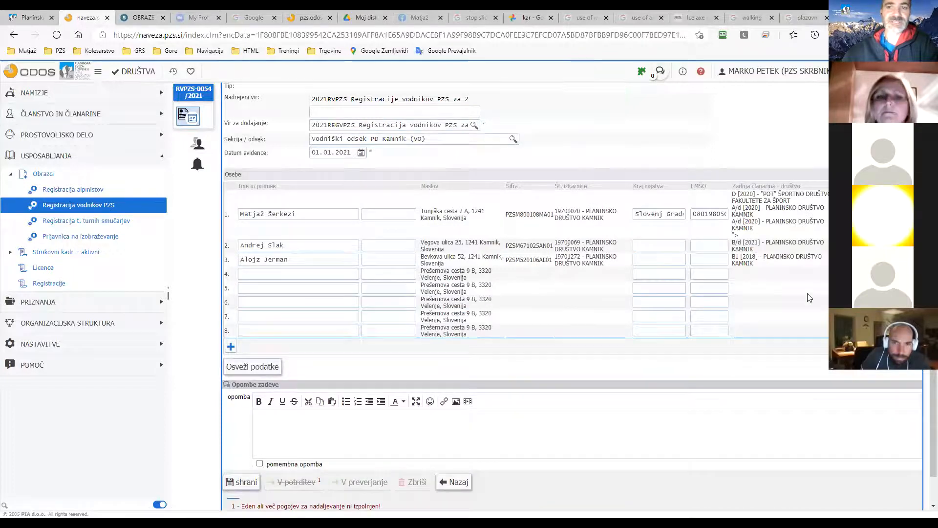
Save and delete rows 7, 5, 4, 3 and 2, leaving only the row 1 guide.
click(236, 481)
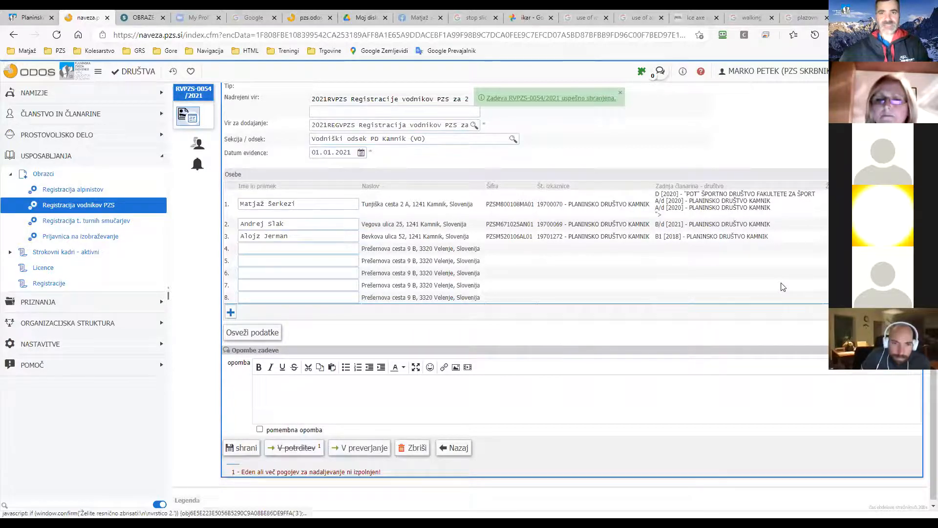
key(Return)
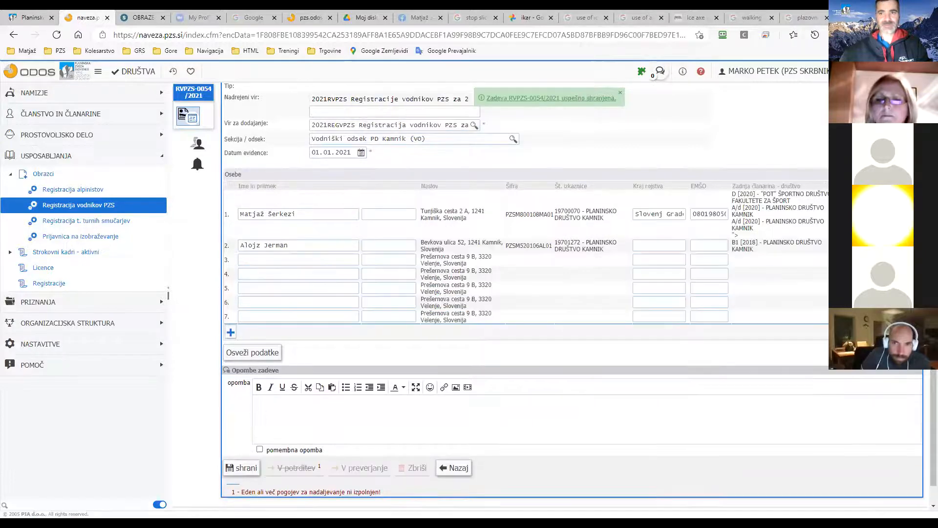
click(915, 316)
click(528, 105)
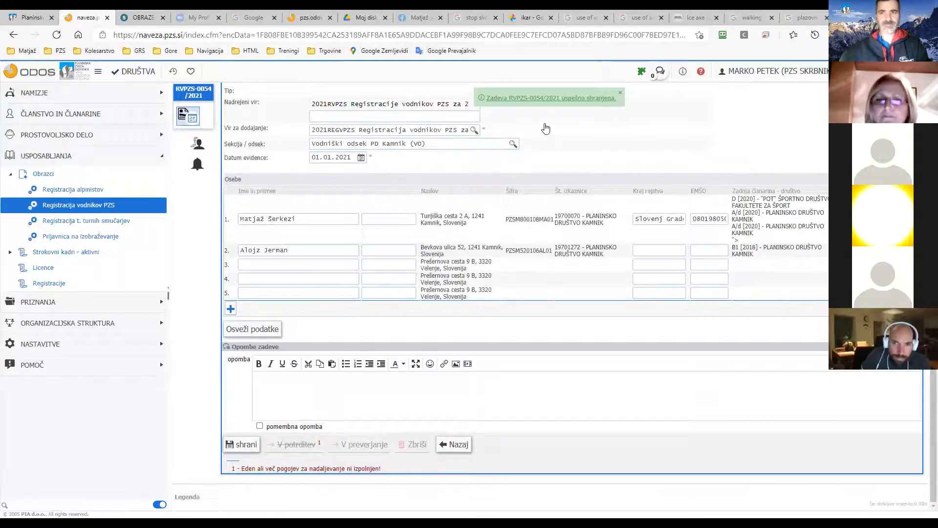
click(914, 293)
click(513, 105)
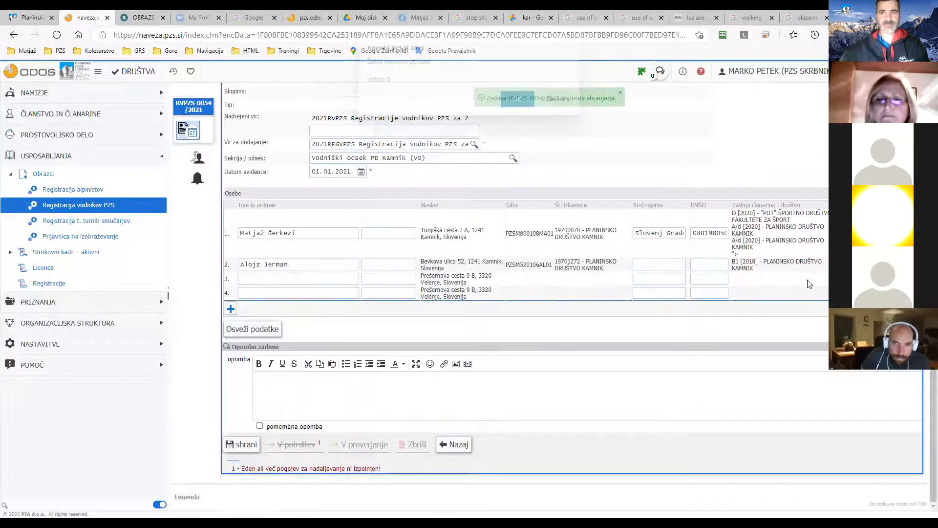
click(915, 293)
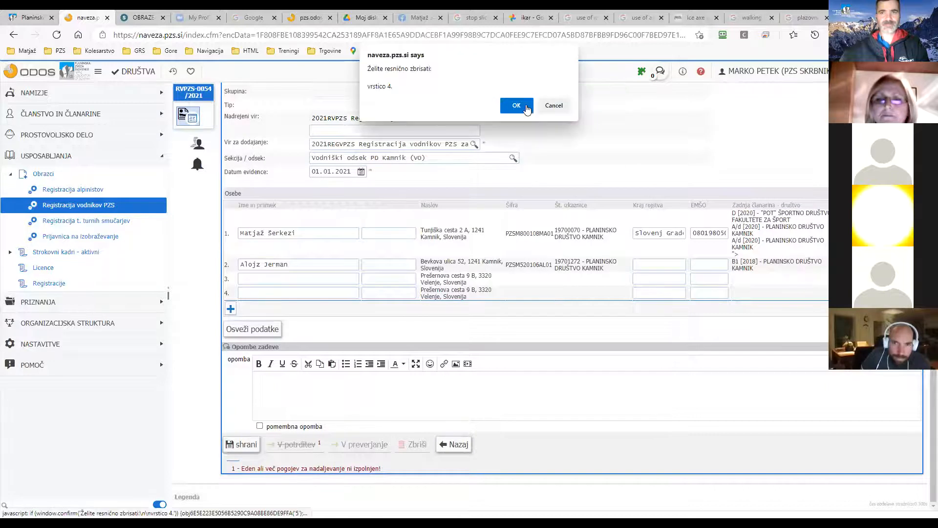
click(517, 105)
click(915, 292)
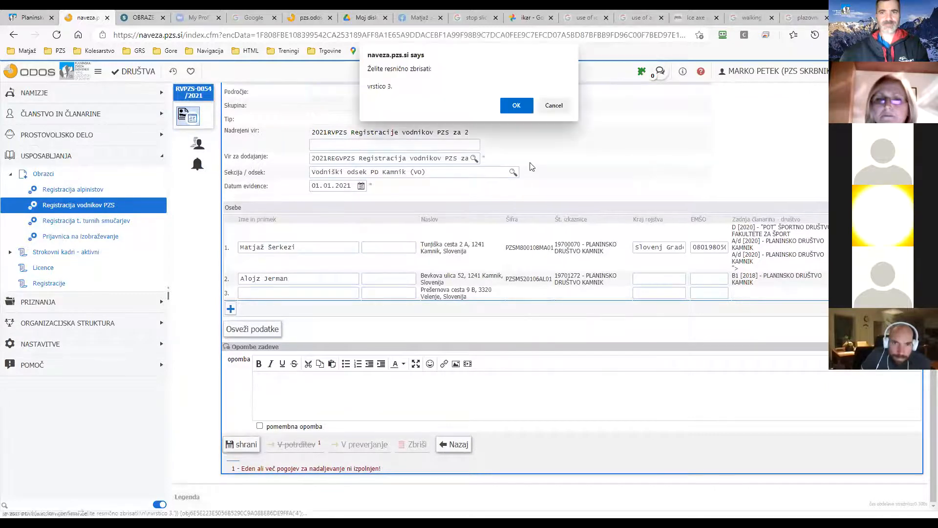
key(Return)
key(Return)
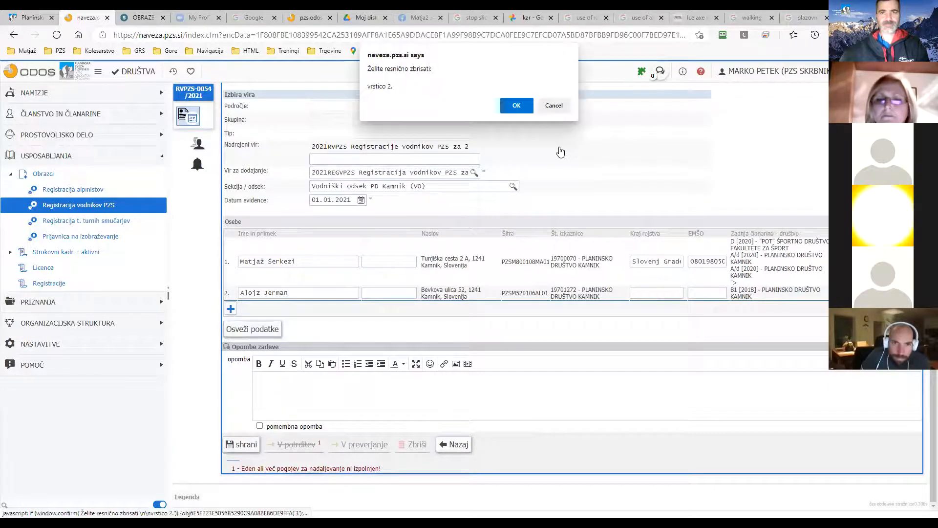
key(Return)
click(244, 444)
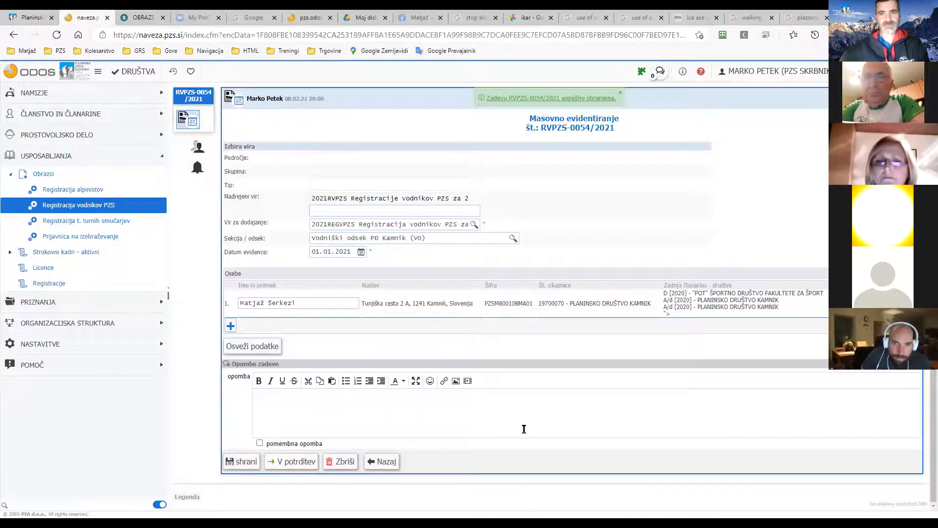
click(286, 465)
click(506, 391)
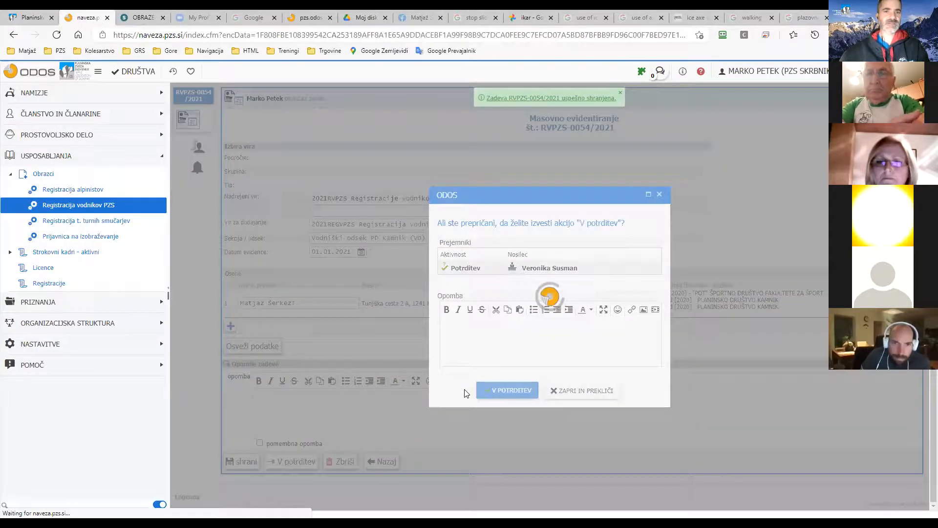
click(130, 207)
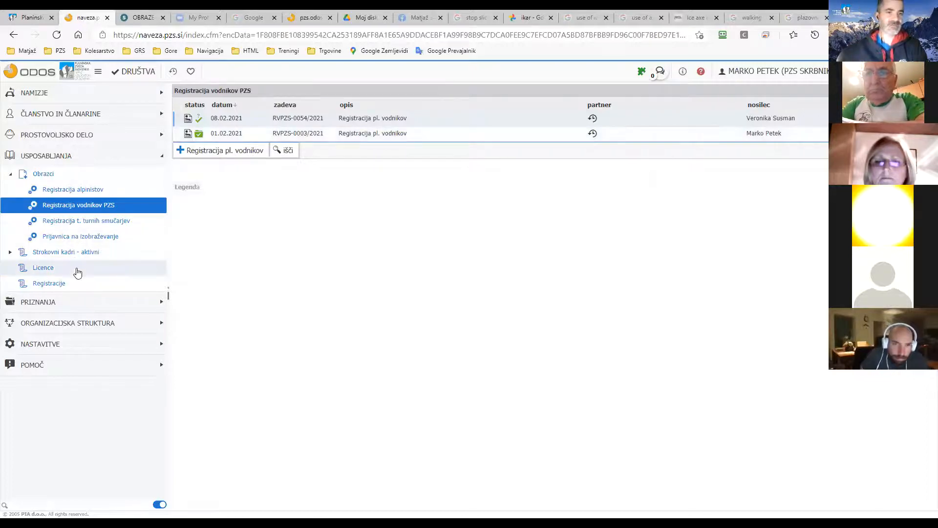
Open the Registracije search form and search the registration-type filter for '2021'.
click(62, 288)
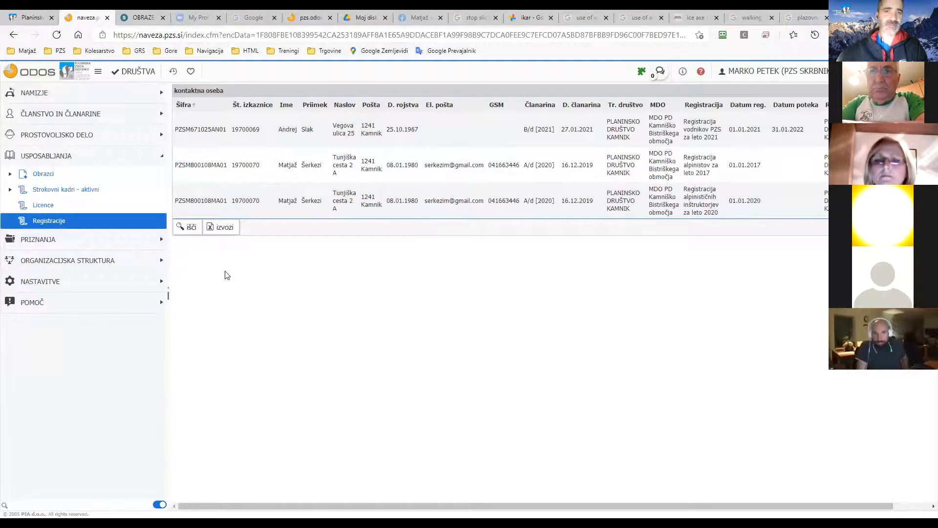
click(192, 228)
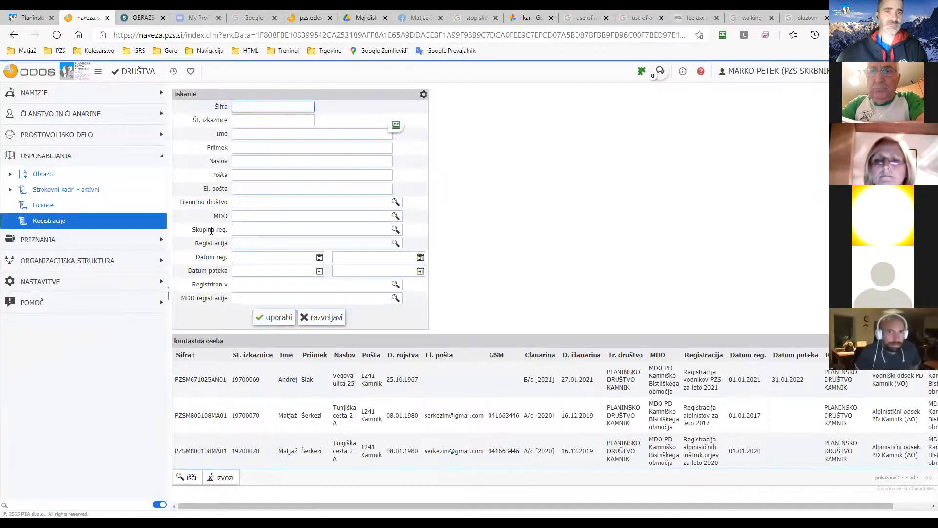
click(247, 243)
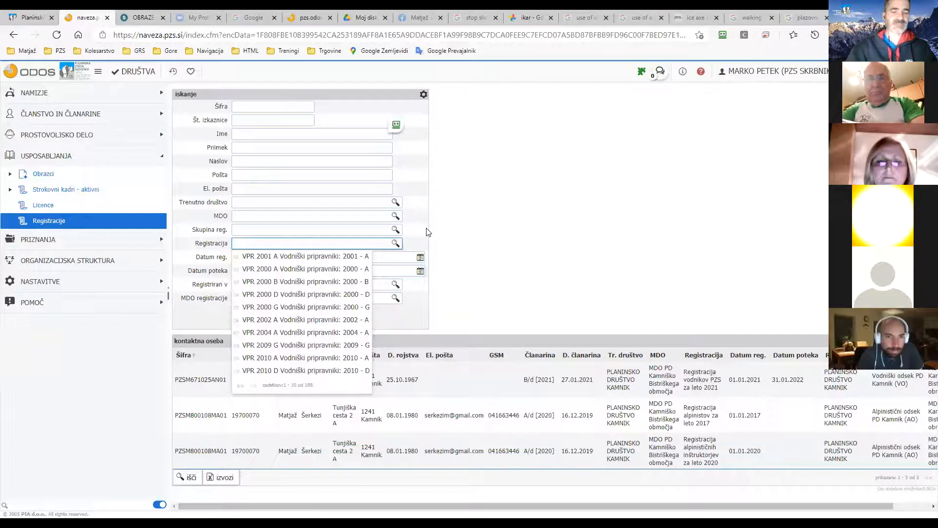
text(vodniki)
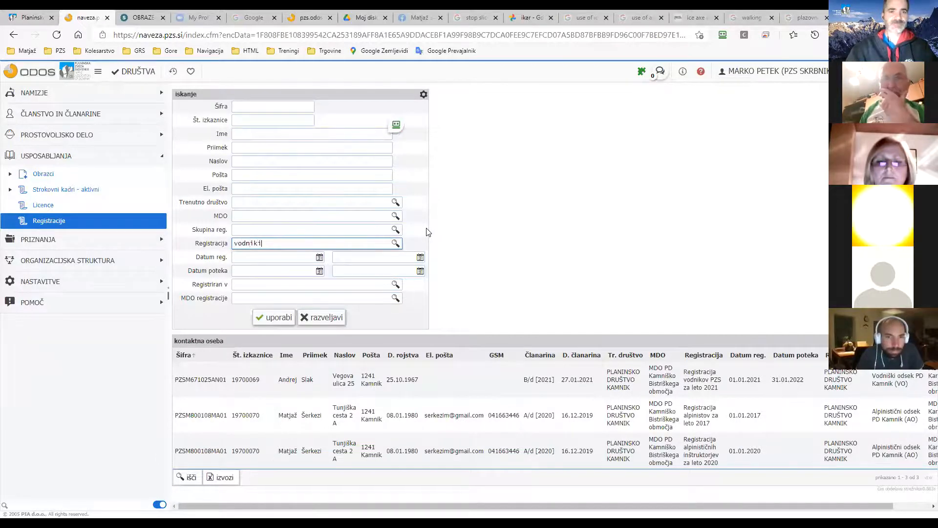
key(BackSpace)
key(BackSpace)
key(BackSpace)
key(BackSpace)
key(BackSpace)
key(BackSpace)
key(BackSpace)
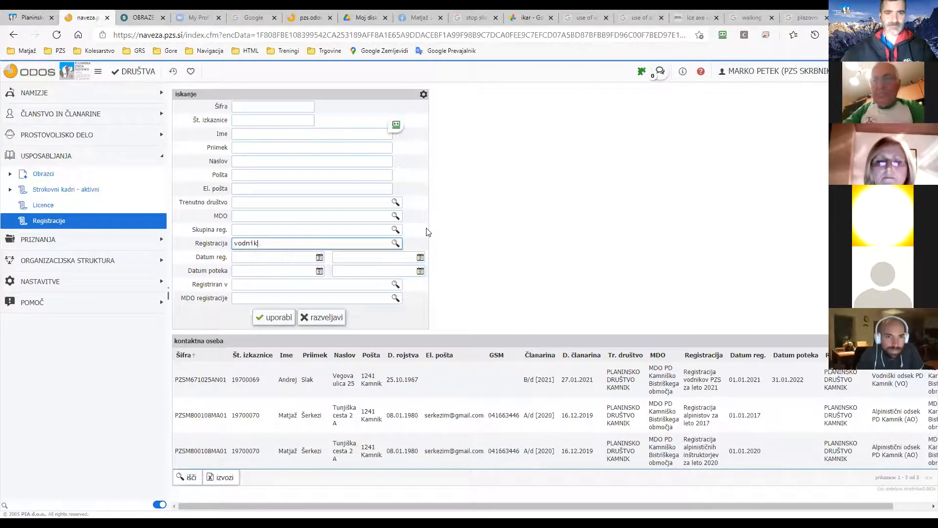
text(alpini)
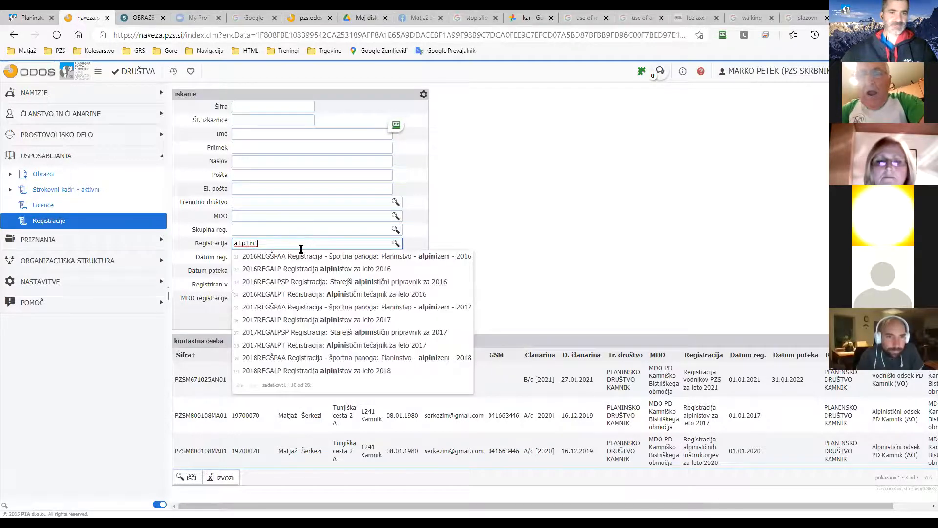
key(ctrl+a)
text(2021)
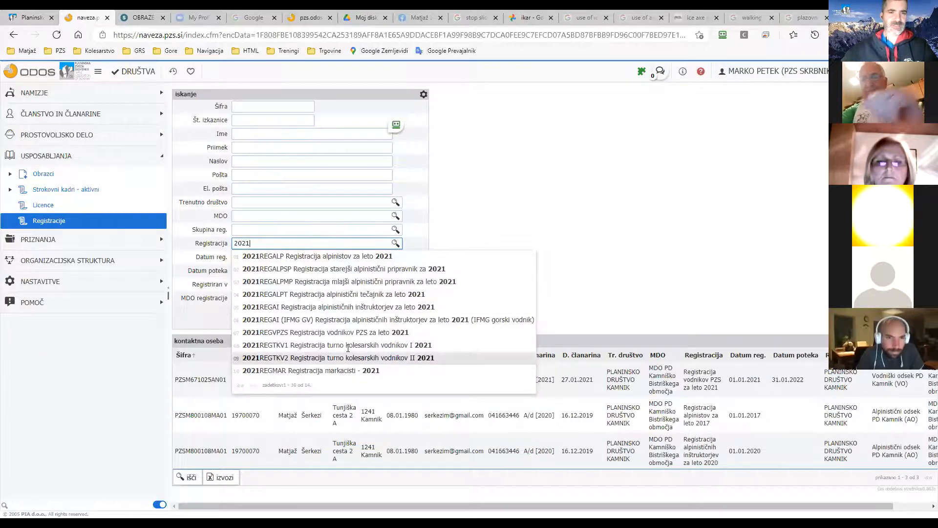
Add the 2021 guide registration and 2021 alpinist registration as filters and apply them.
click(343, 332)
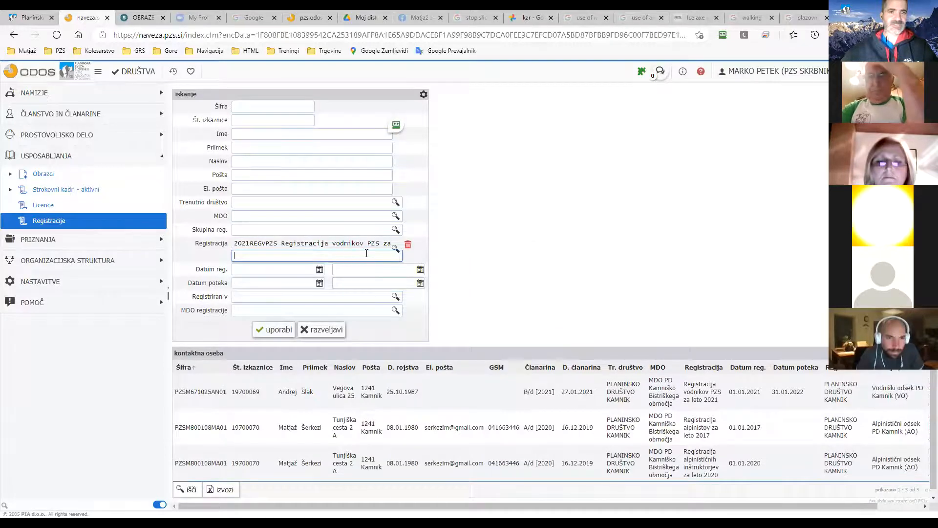
text(2021)
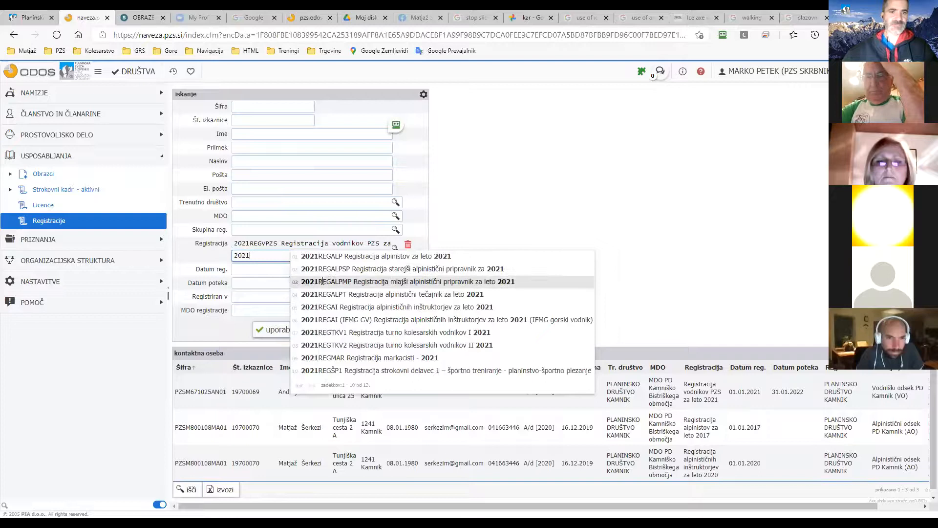
click(342, 256)
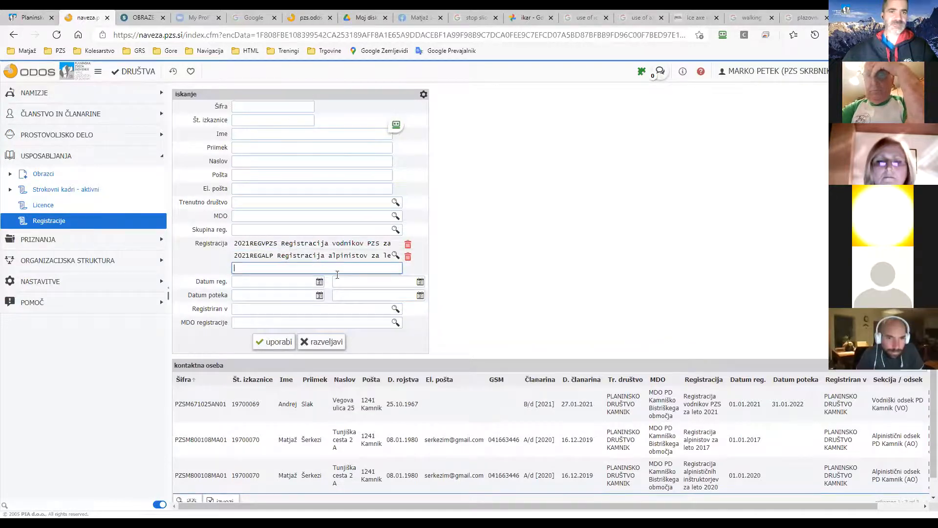
click(285, 343)
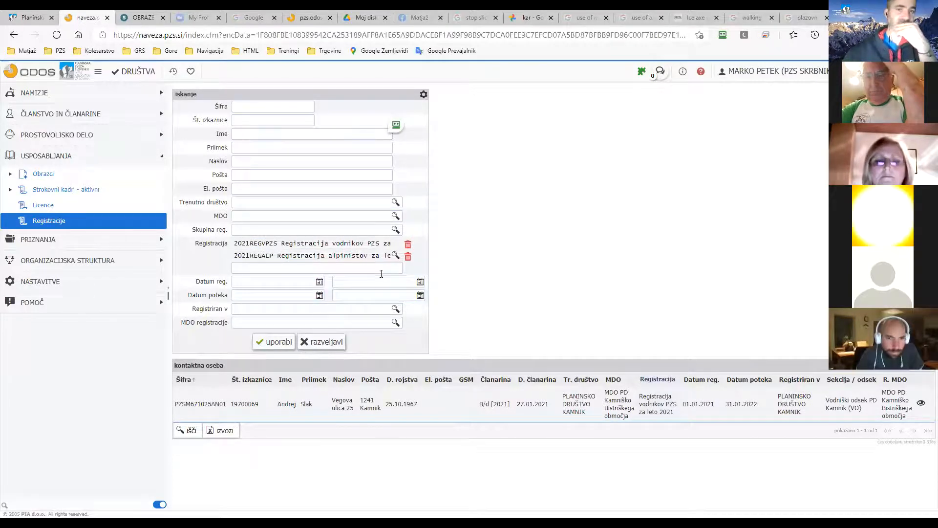
Drop the 2021REGALP filter, close the export options unused, and reset the search filters.
click(407, 257)
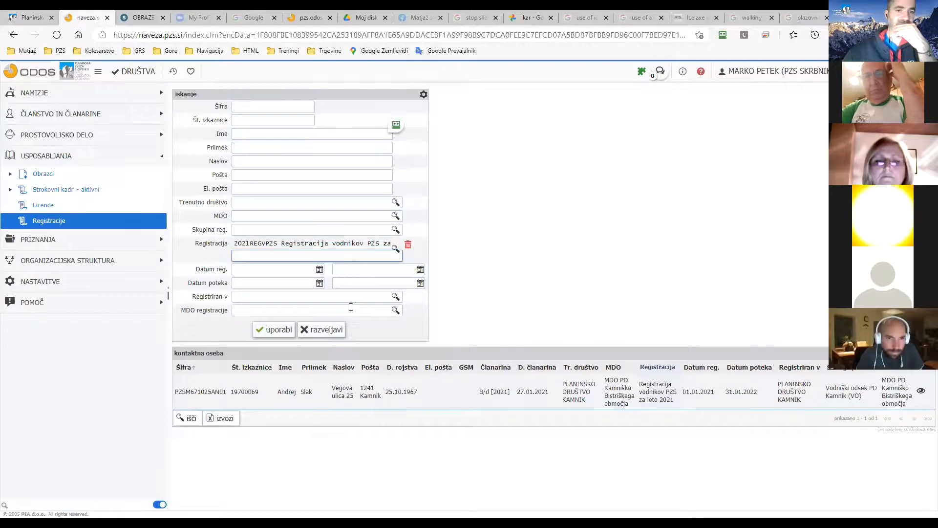
click(220, 417)
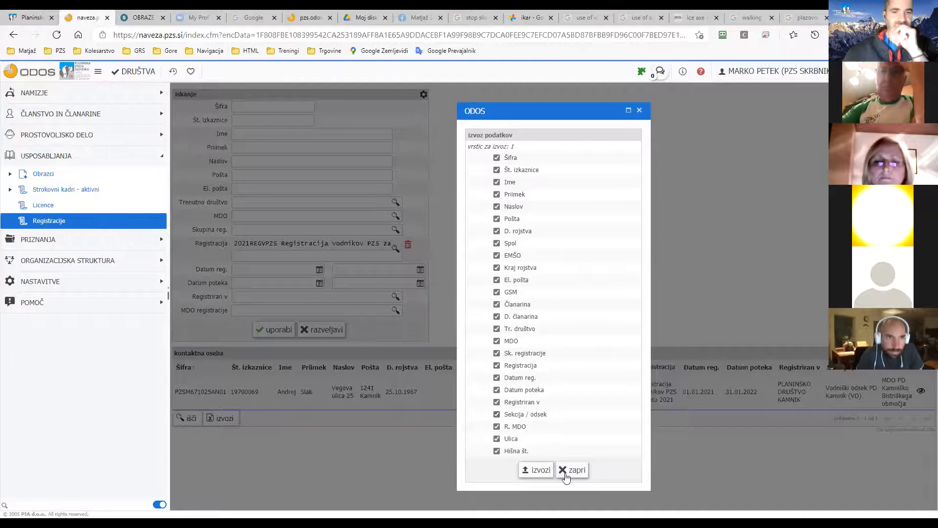
click(568, 471)
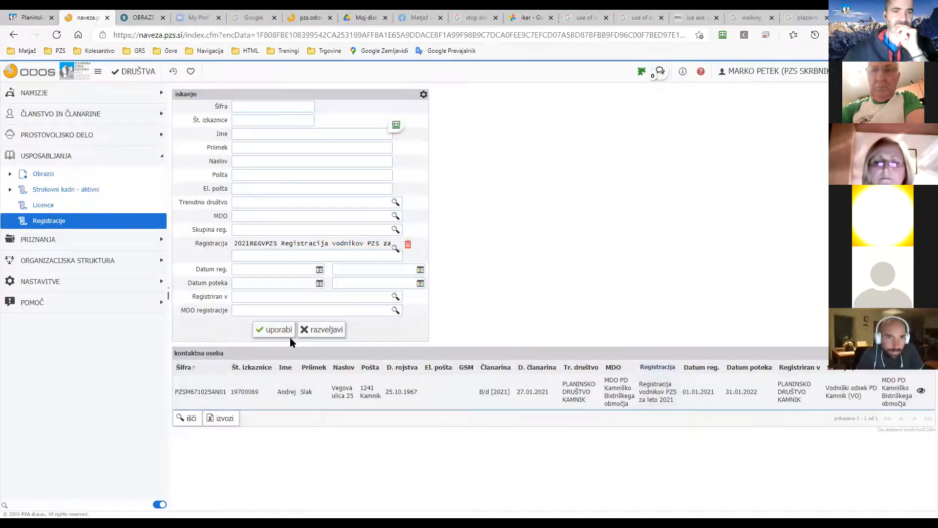
click(319, 332)
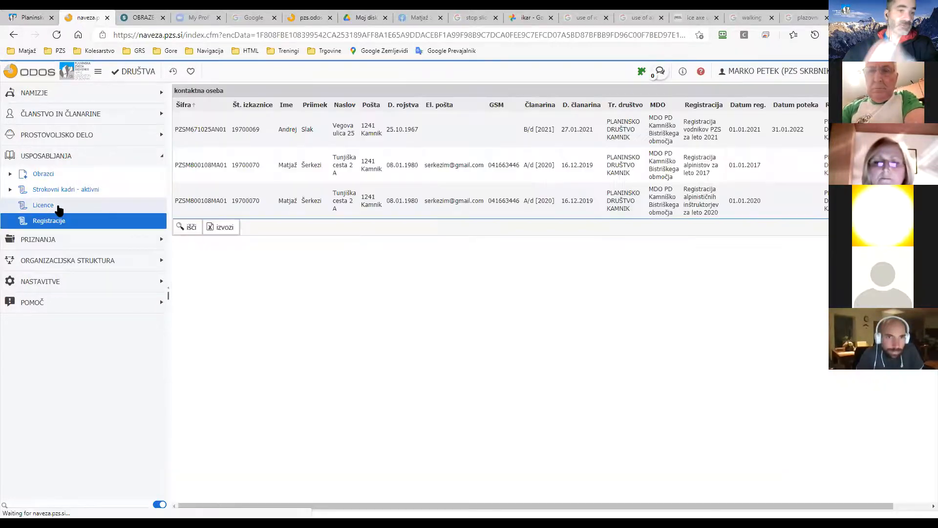
Browse the Licence list and the Strokovni kadri - aktivni list.
click(59, 210)
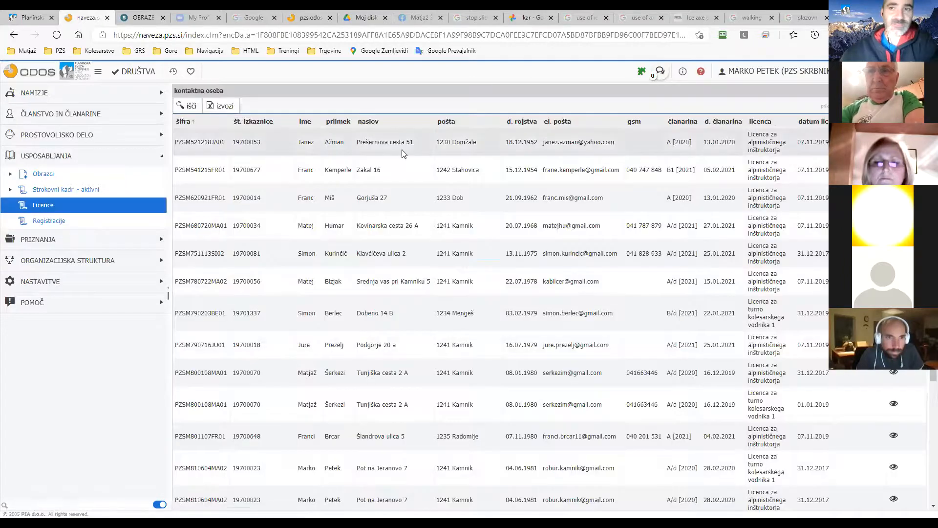
scroll(404, 183, down, 4)
scroll(411, 188, up, 4)
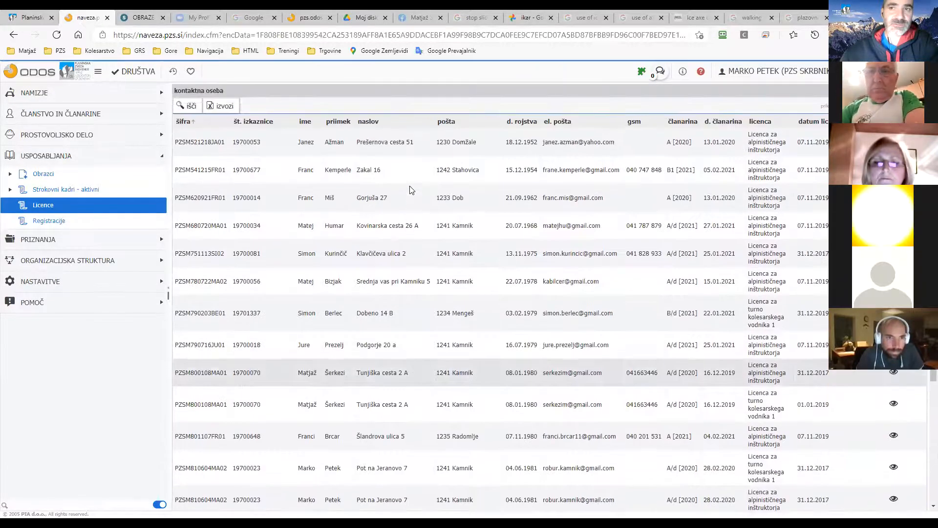
click(115, 190)
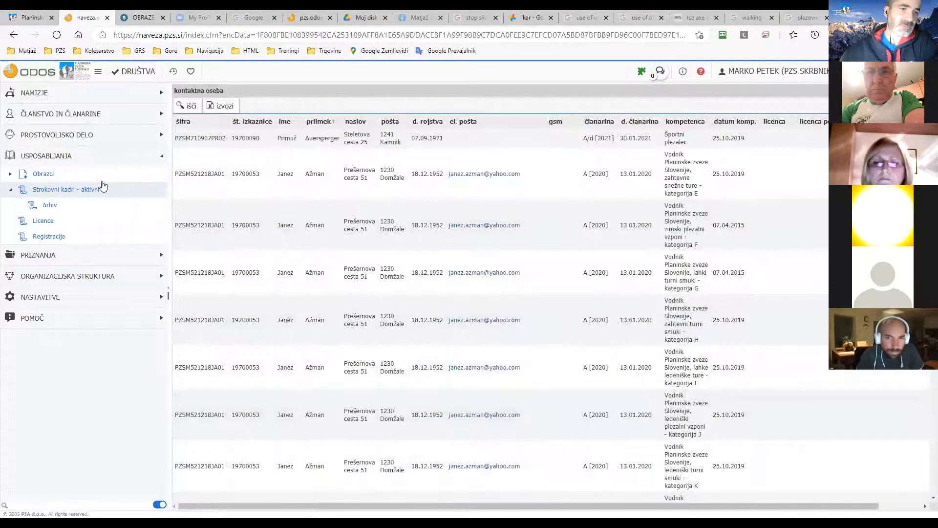
Expand ČLANSTVO IN ČLANARINE and show the Kontaktne osebe PD contact-persons list.
click(97, 178)
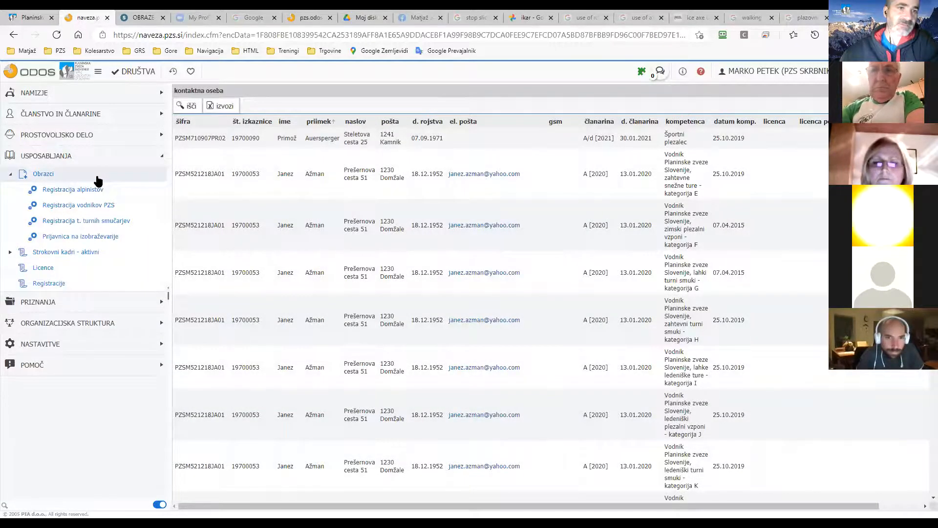
click(97, 180)
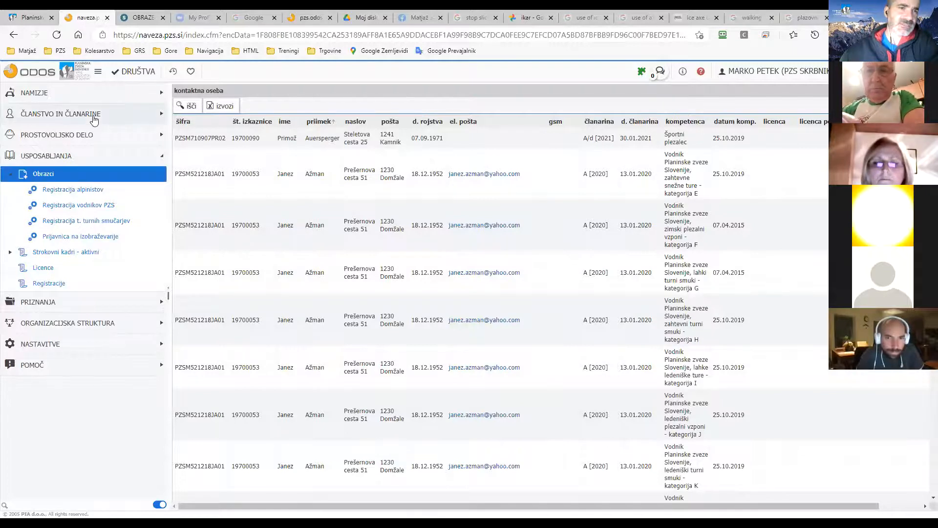
click(95, 117)
click(89, 132)
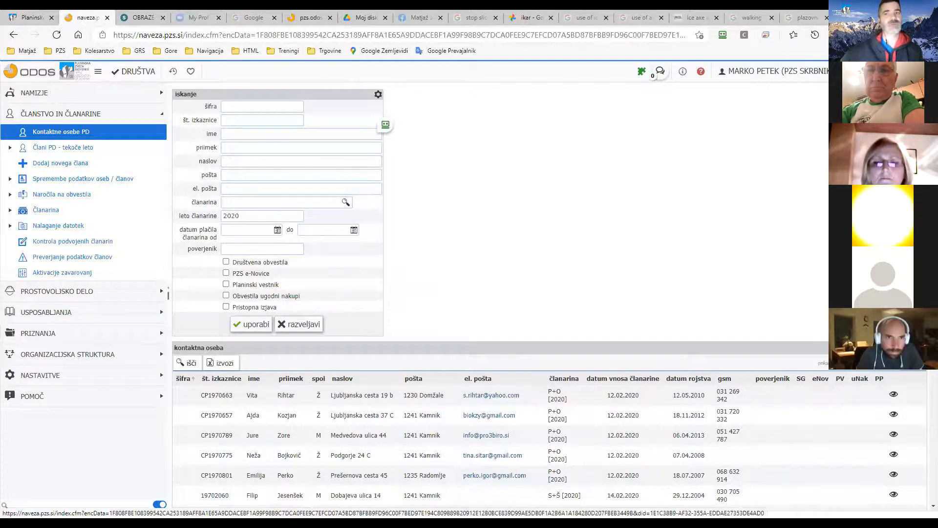
click(904, 71)
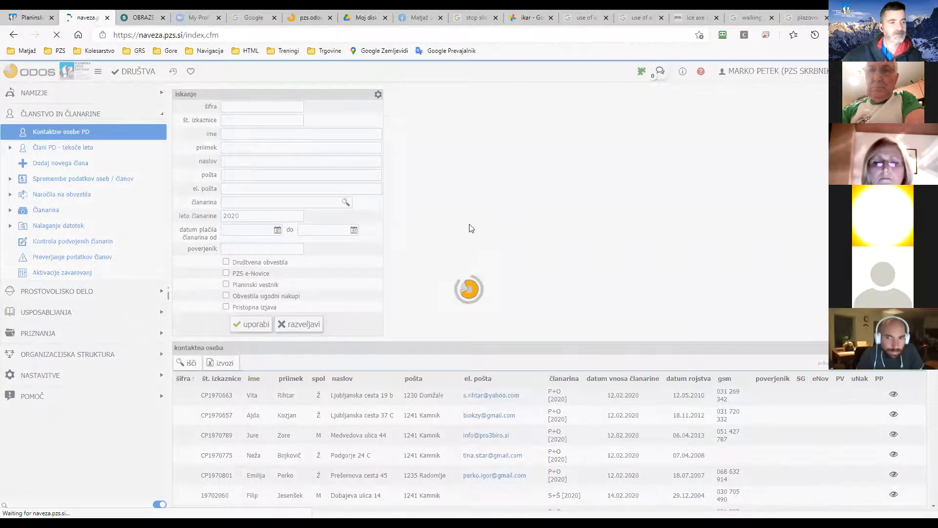